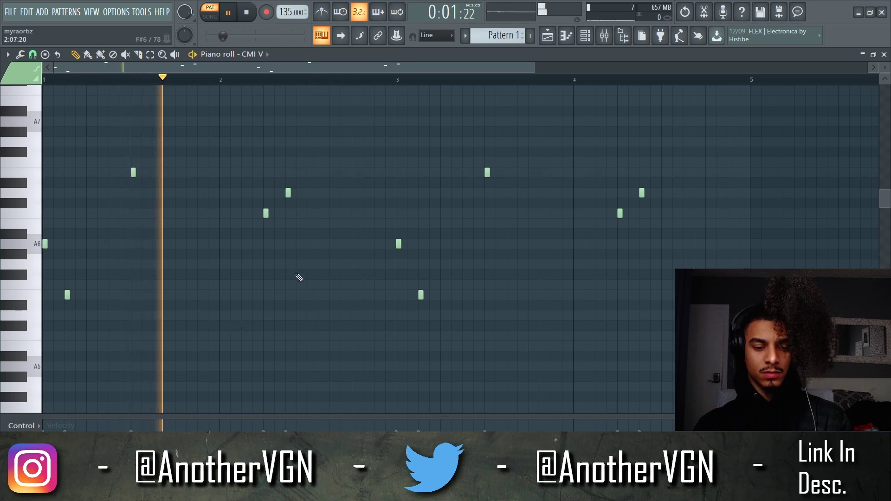
Try adding a C7 and a B6 note after the two closing melody notes of bar 4, and play the pattern
{"action": "scroll", "coordinate": [383, 304], "scroll_direction": "down", "scroll_amount": 1, "text": "ctrl"}
{"action": "scroll", "coordinate": [387, 308], "scroll_direction": "down", "scroll_amount": 1, "text": "ctrl"}
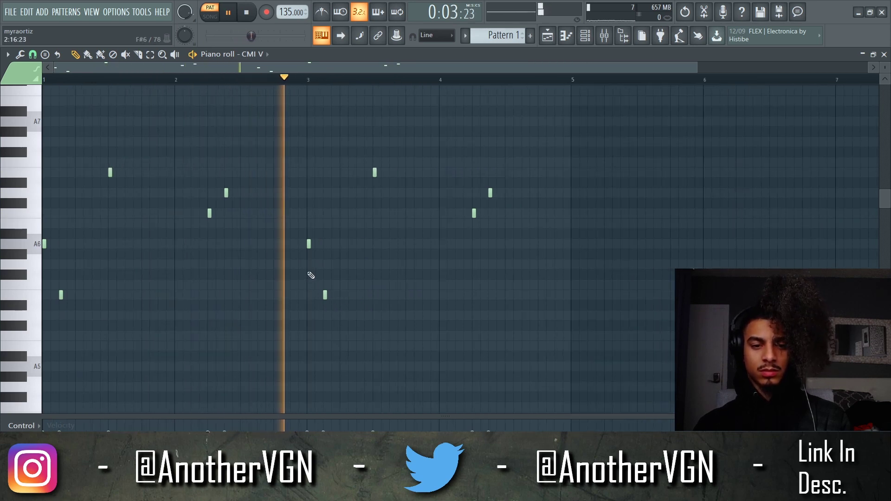
{"action": "scroll", "coordinate": [469, 255], "scroll_direction": "up", "scroll_amount": 3, "text": "ctrl"}
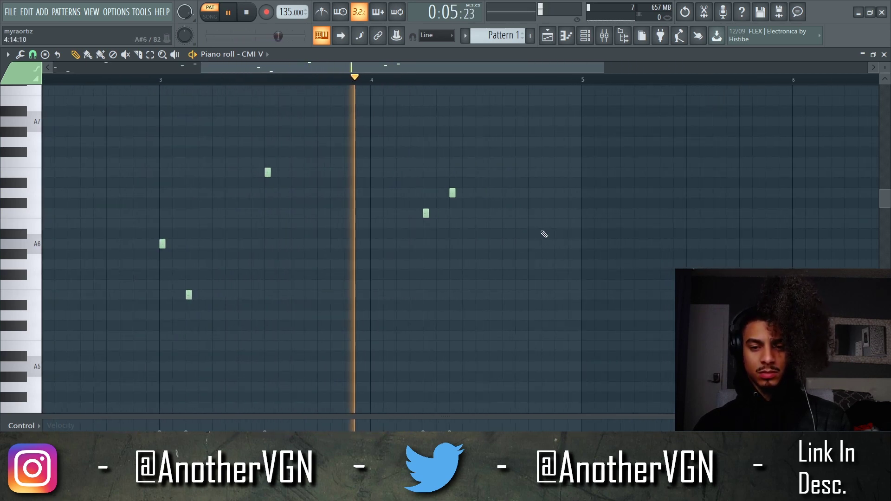
{"action": "left_click", "coordinate": [479, 213]}
{"action": "left_click", "coordinate": [504, 224]}
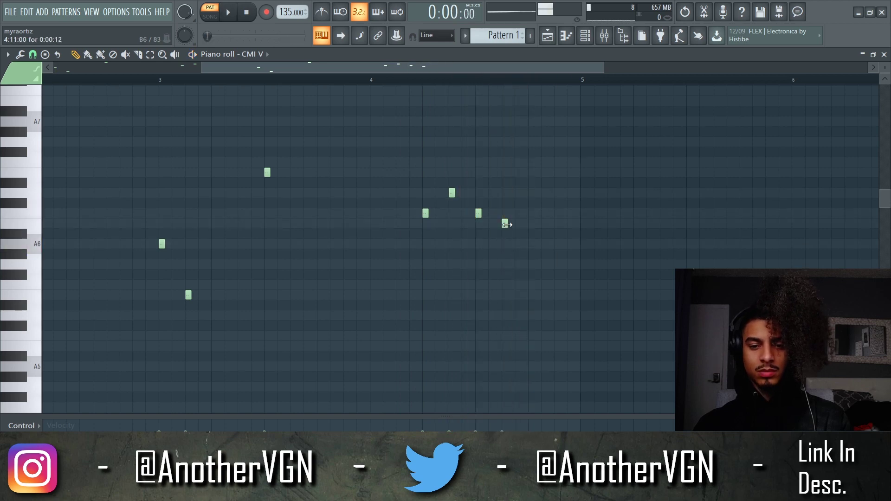
{"action": "left_click", "coordinate": [261, 83]}
{"action": "key", "text": "space"}
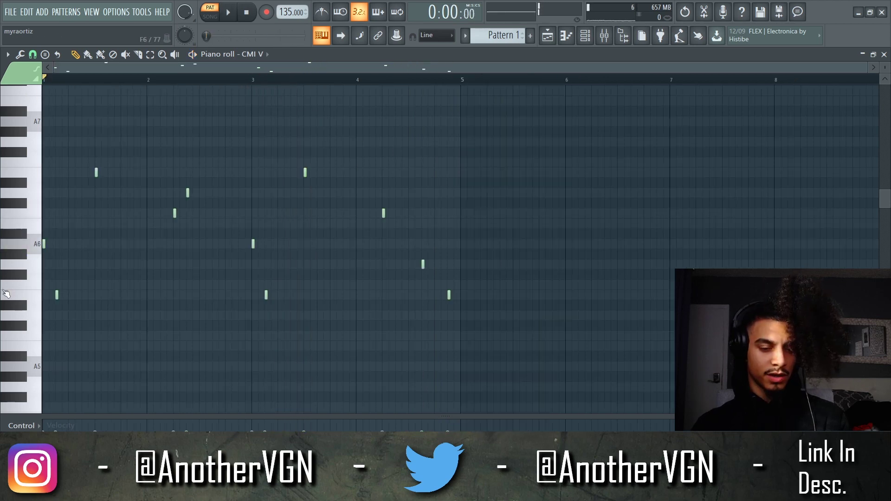
Place the low notes A5, G5 and E5 across bar 1 beneath the melody, deleting the stray extra notes
{"action": "scroll", "coordinate": [19, 260], "scroll_direction": "up", "scroll_amount": 2, "text": "ctrl"}
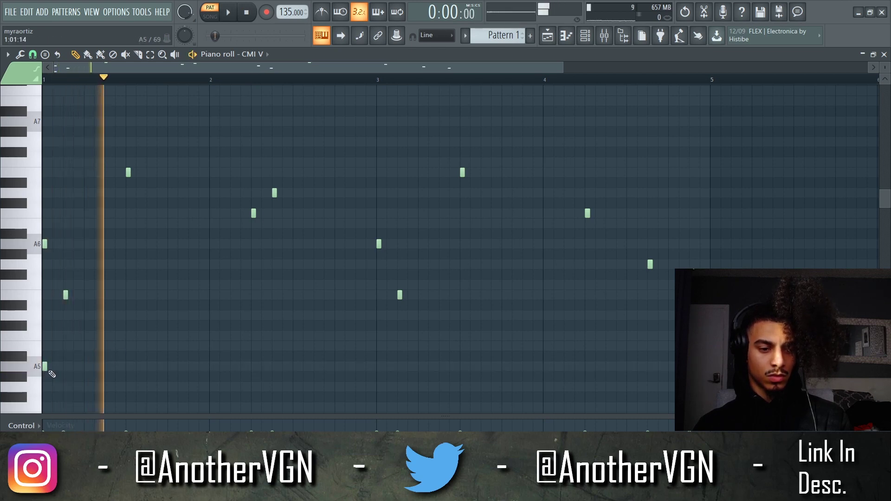
{"action": "key", "text": "space"}
{"action": "scroll", "coordinate": [88, 376], "scroll_direction": "down", "scroll_amount": 2}
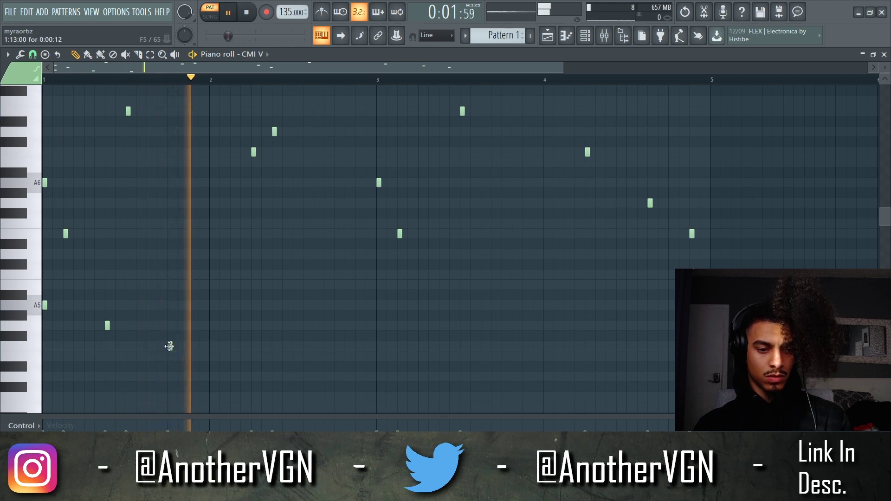
{"action": "key", "text": "space"}
{"action": "key", "text": "space"}
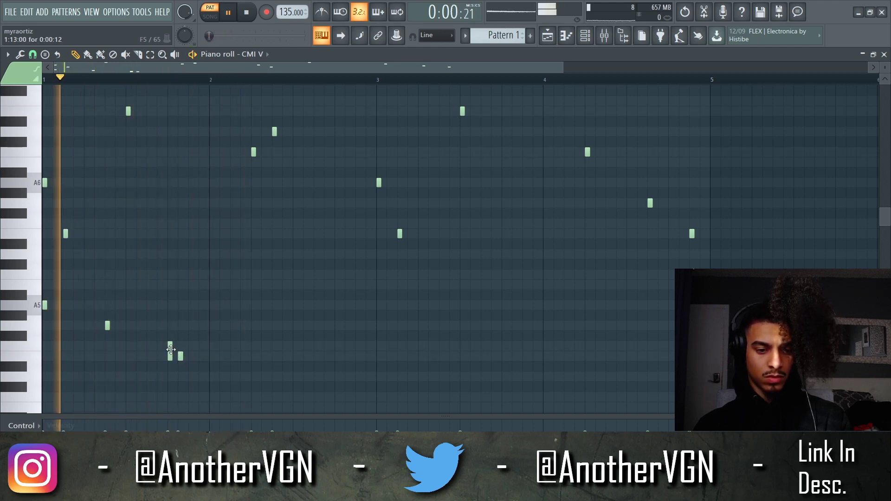
{"action": "right_click", "coordinate": [181, 356]}
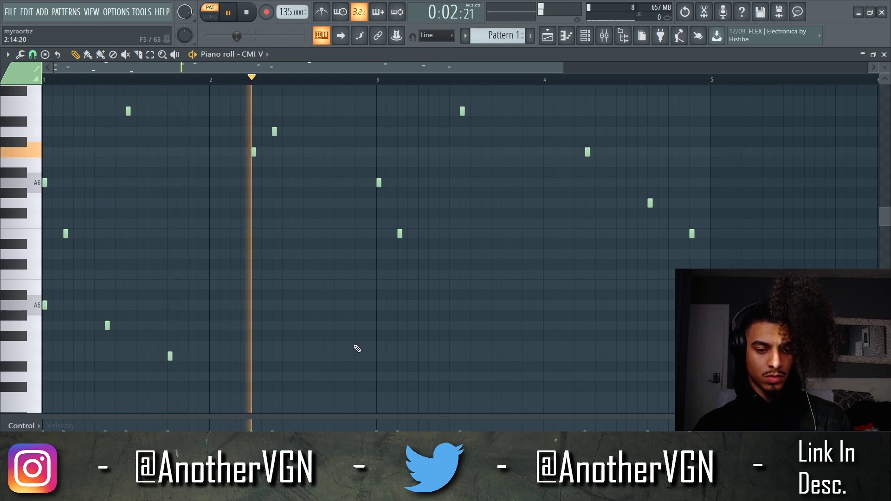
Duplicate bar 1's low A5, G5 and E5 notes so the copy starts at bar 3
{"action": "left_click", "coordinate": [340, 346]}
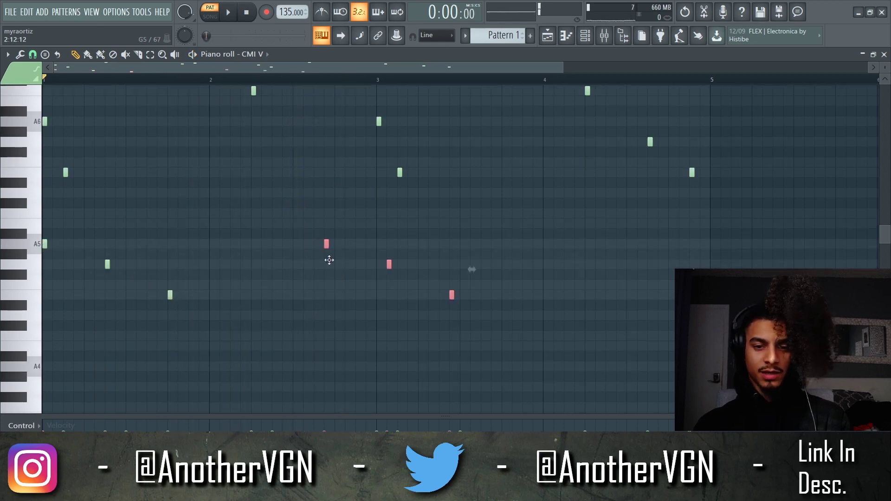
{"action": "key", "text": "space"}
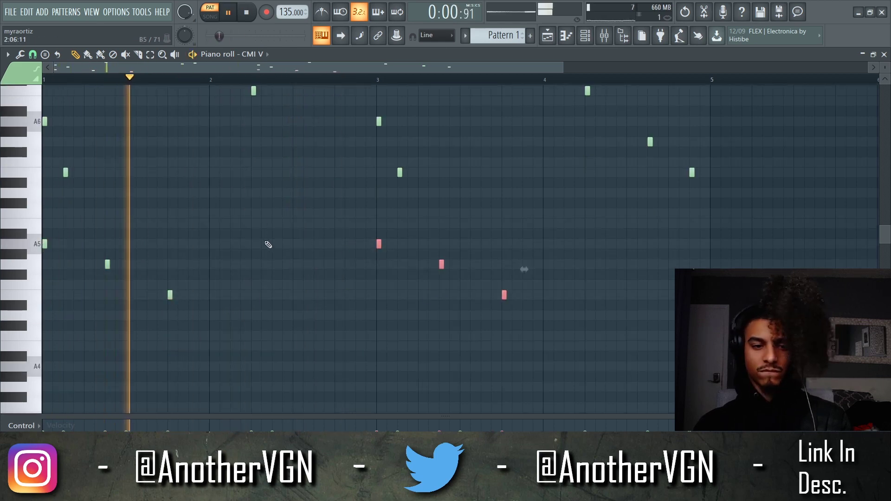
{"action": "left_click_drag", "start_coordinate": [269, 245], "coordinate": [263, 276]}
{"action": "left_click", "coordinate": [357, 316]}
{"action": "right_click", "coordinate": [358, 316]}
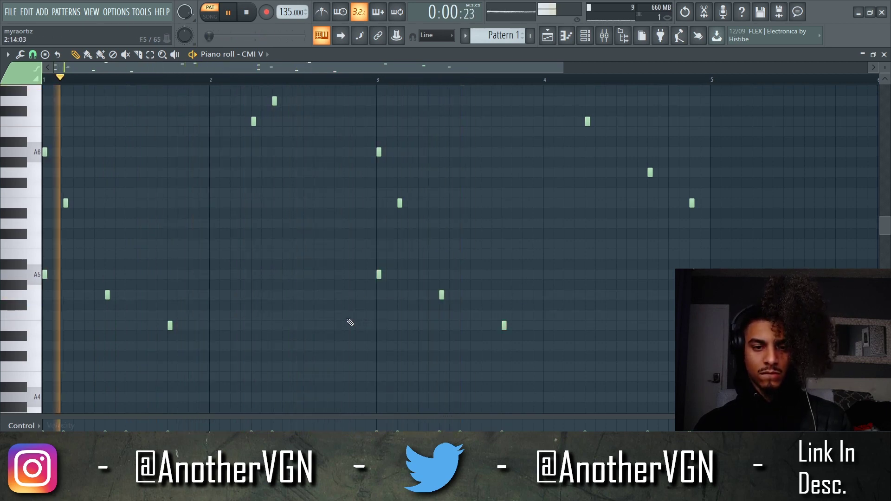
Complete bar 4 with low notes C5, F5 and E5 plus an extra E6 melody note, and play the pattern back
{"action": "scroll", "coordinate": [328, 324], "scroll_direction": "up", "scroll_amount": 5}
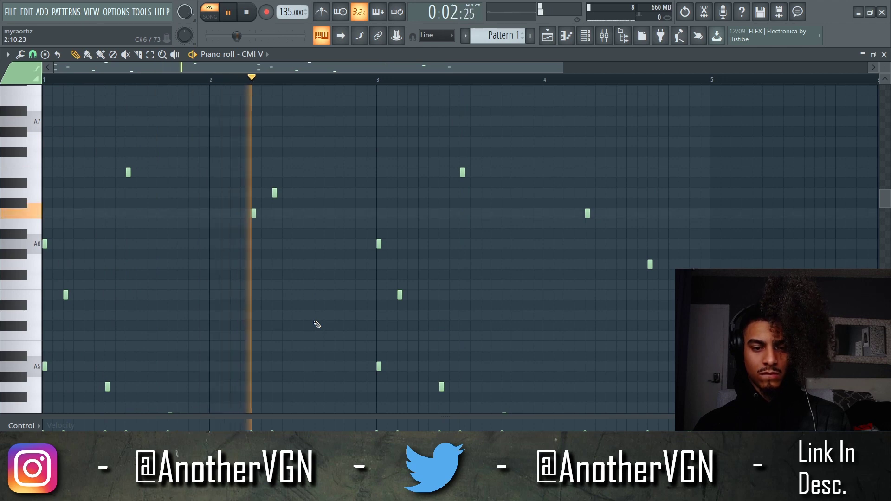
{"action": "scroll", "coordinate": [279, 265], "scroll_direction": "down", "scroll_amount": 10}
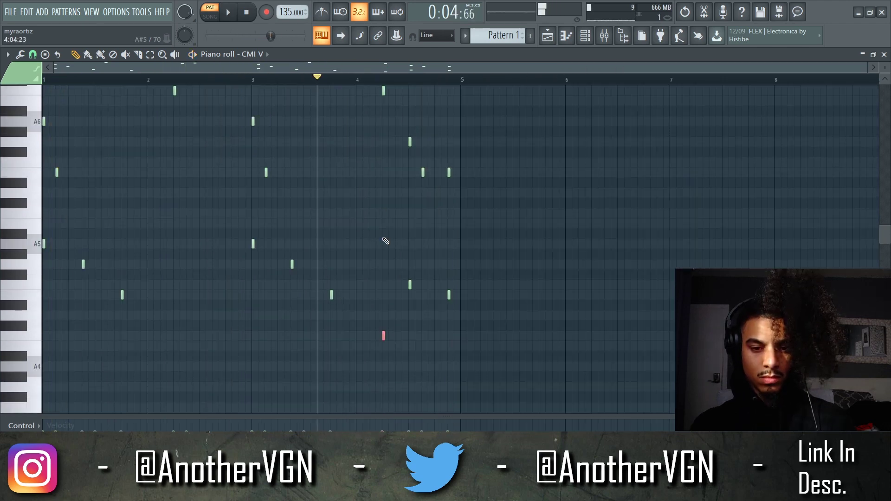
{"action": "key", "text": "space"}
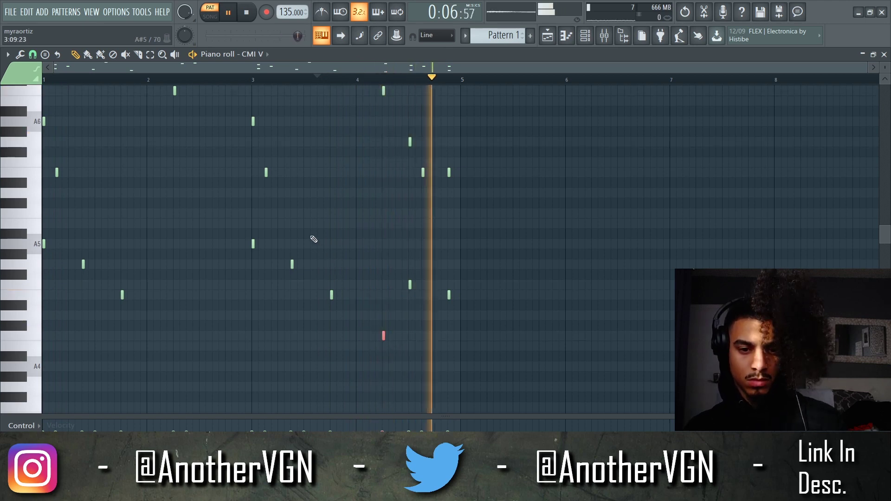
{"action": "scroll", "coordinate": [364, 272], "scroll_direction": "up", "scroll_amount": 1}
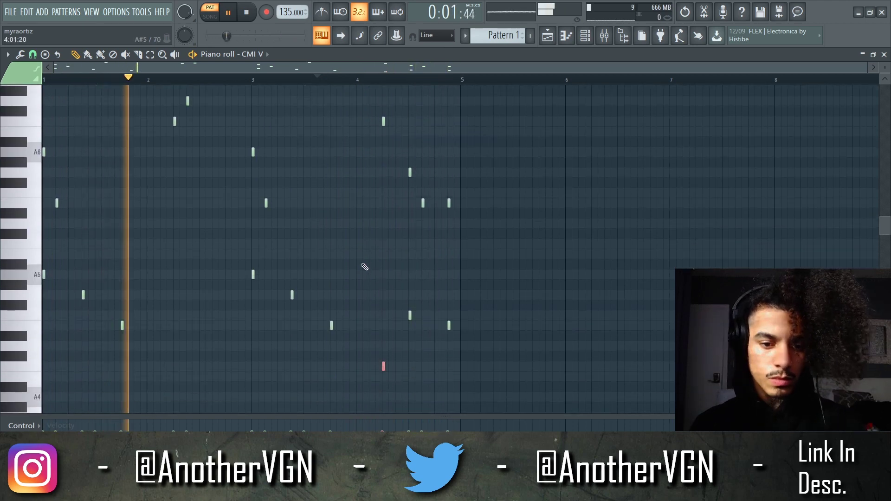
{"action": "scroll", "coordinate": [325, 234], "scroll_direction": "down", "scroll_amount": 1}
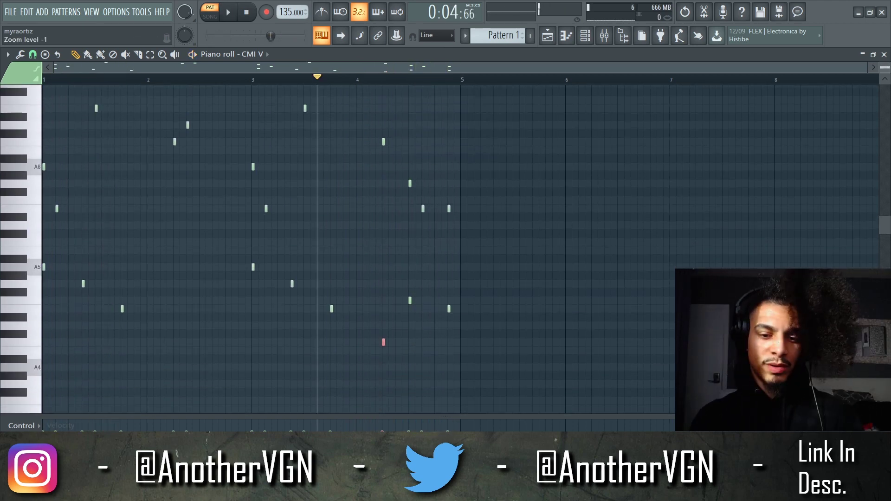
{"action": "key", "text": "space"}
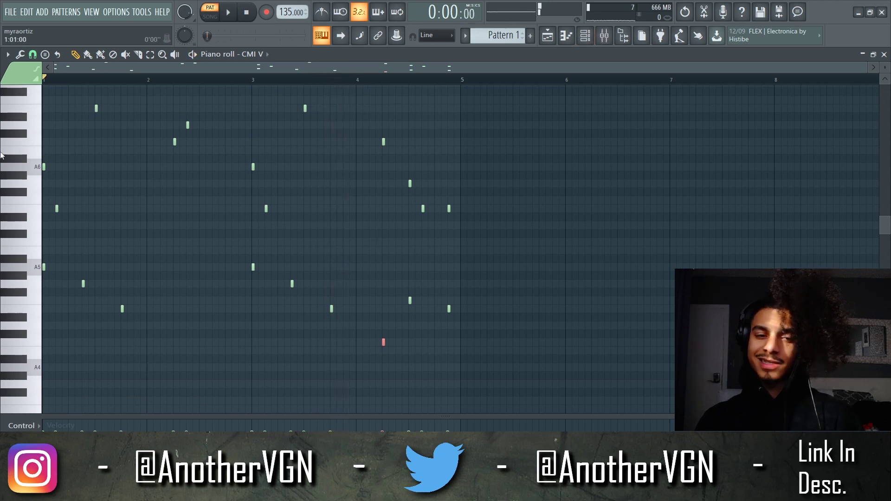
Extend the CMI V pattern to eight bars by repeating the four-bar phrase in bars 5 to 8 with small variations
{"action": "left_click", "coordinate": [585, 35]}
{"action": "left_click_drag", "start_coordinate": [570, 370], "coordinate": [42, 82]}
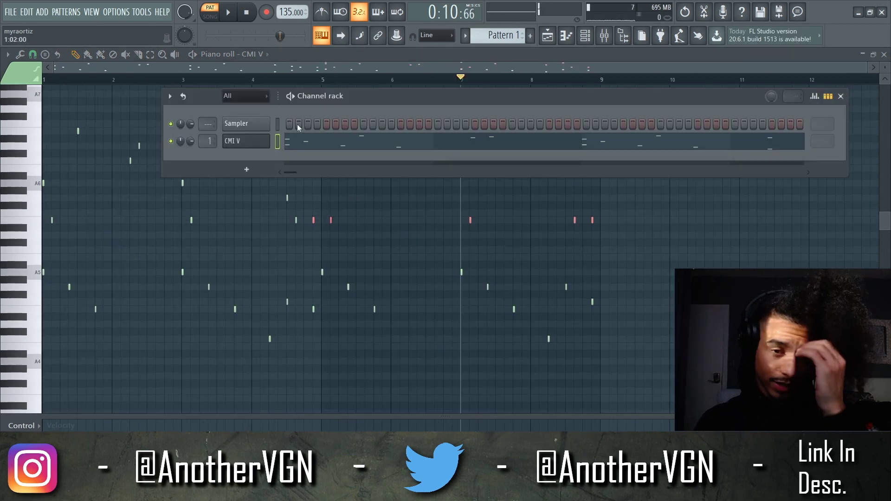
Arm mixer track Insert 1, render it to an audio clip, and place the clip at bar 1 of playlist Track 1
{"action": "left_click", "coordinate": [604, 35]}
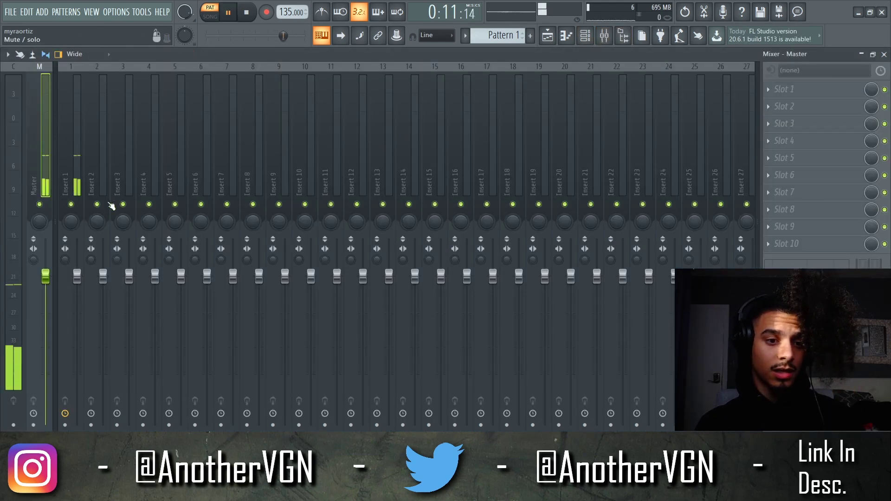
{"action": "left_click", "coordinate": [65, 425]}
{"action": "key", "text": "ctrl+alt+r"}
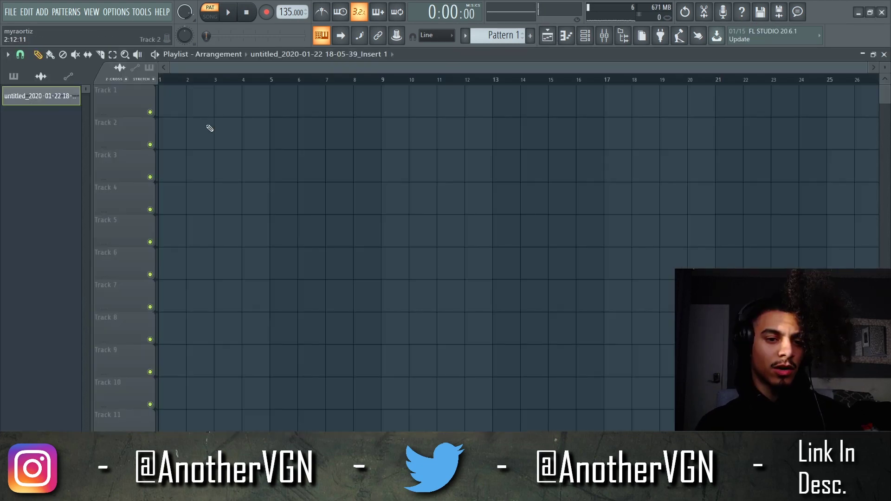
{"action": "left_click", "coordinate": [218, 134]}
{"action": "left_click_drag", "start_coordinate": [224, 134], "coordinate": [144, 91]}
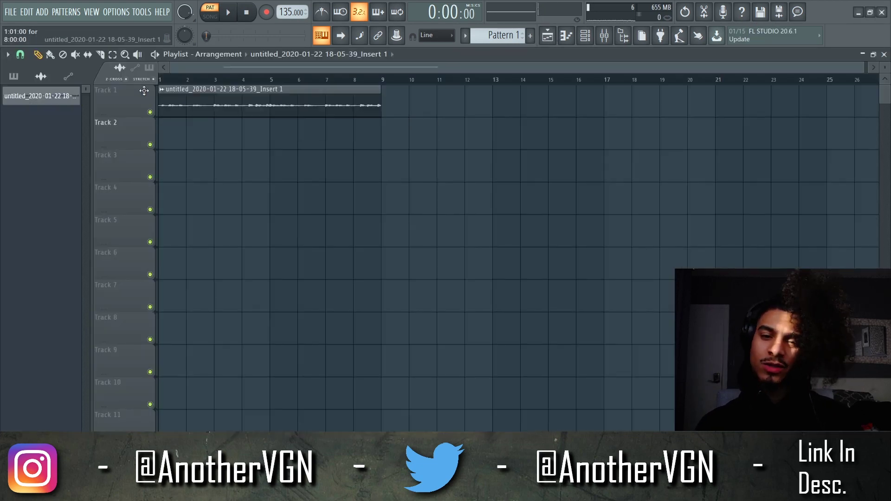
Start a new CMI V counter-melody at bar 1 with four A5, two G5 and four E5 notes, and play it
{"action": "left_click", "coordinate": [589, 36]}
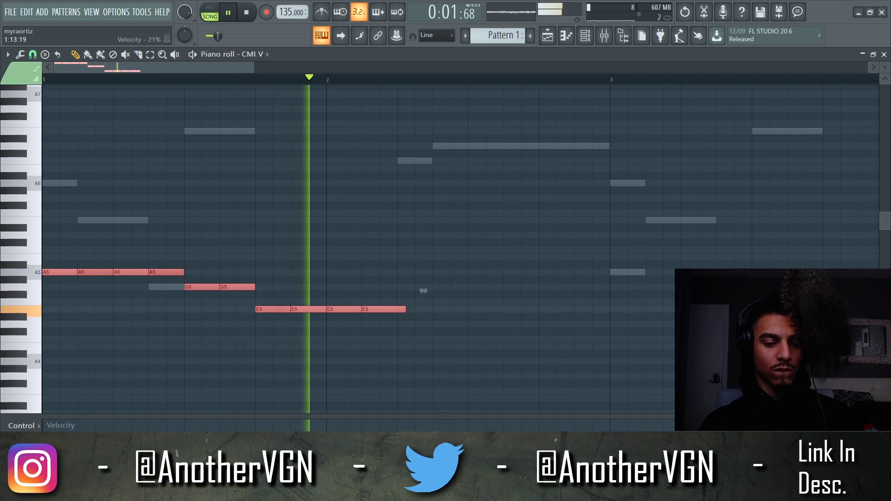
{"action": "key", "text": "space"}
{"action": "key", "text": "space"}
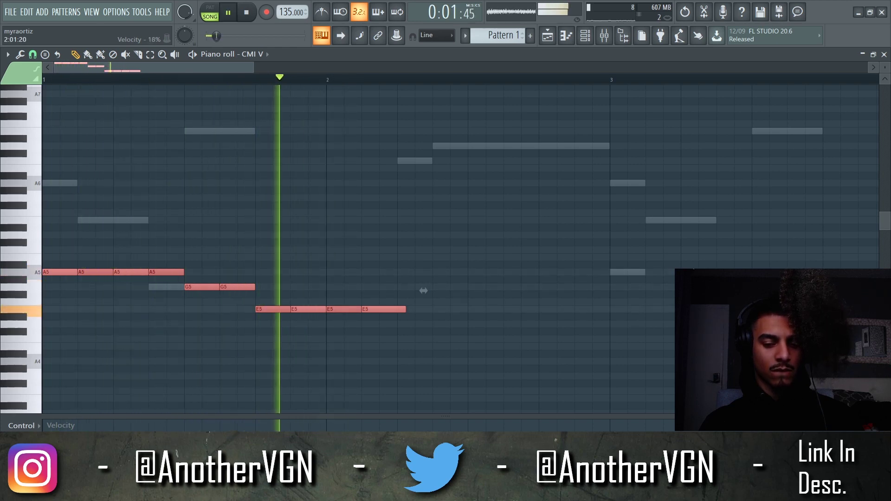
Continue the counter-melody in bar 2 with one C7 note followed by three D7 notes
{"action": "left_click", "coordinate": [411, 362]}
{"action": "scroll", "coordinate": [308, 291], "scroll_direction": "down", "scroll_amount": 2}
{"action": "key", "text": "space"}
{"action": "key", "text": "space"}
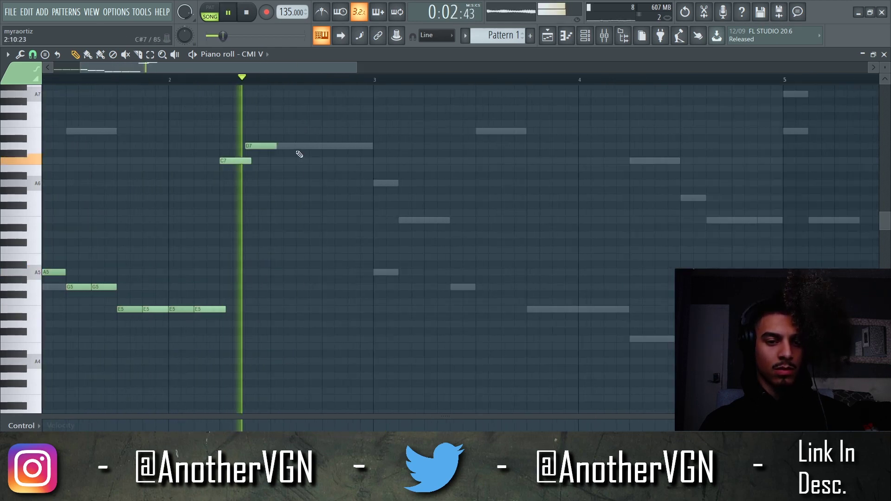
{"action": "left_click", "coordinate": [314, 148]}
{"action": "left_click", "coordinate": [353, 146]}
{"action": "key", "text": "space"}
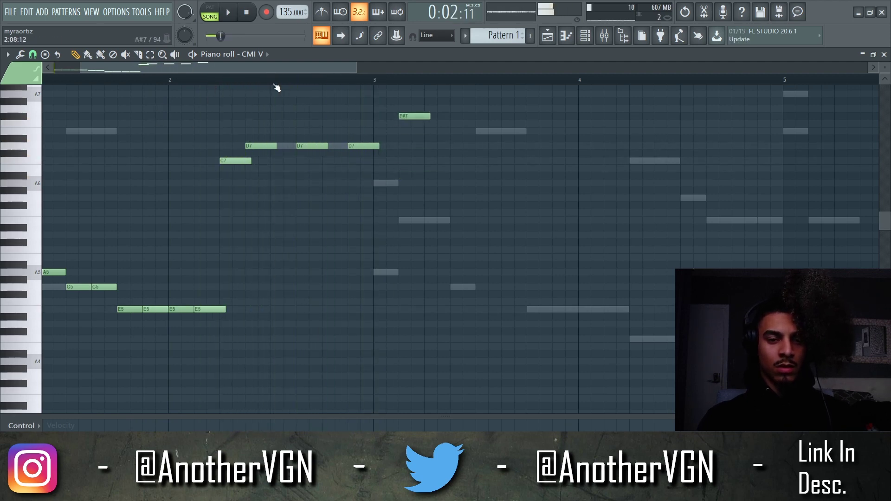
Lower the counter-melody's C and D notes in bar 2 by octaves and extend the line across all eight bars
{"action": "left_click_drag", "start_coordinate": [297, 80], "coordinate": [416, 136]}
{"action": "left_click_drag", "start_coordinate": [405, 169], "coordinate": [162, 128]}
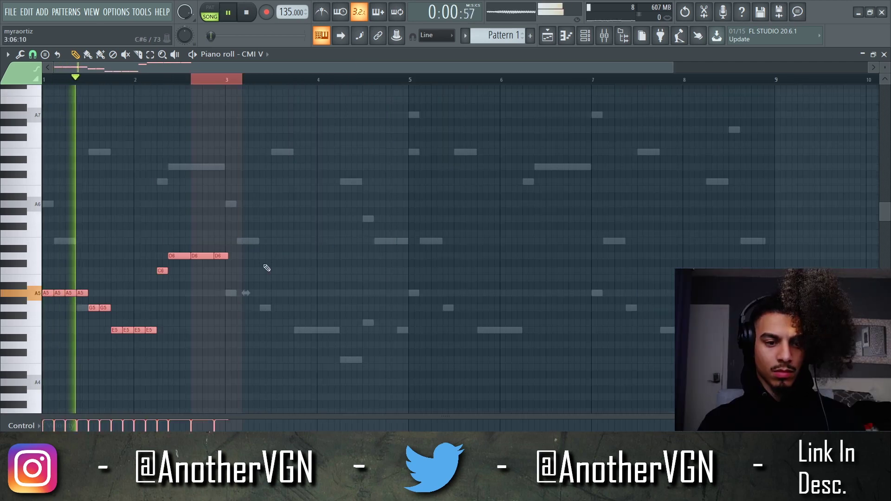
{"action": "left_click_drag", "start_coordinate": [267, 269], "coordinate": [153, 225]}
{"action": "key", "text": "ctrl+Down"}
{"action": "key", "text": "space"}
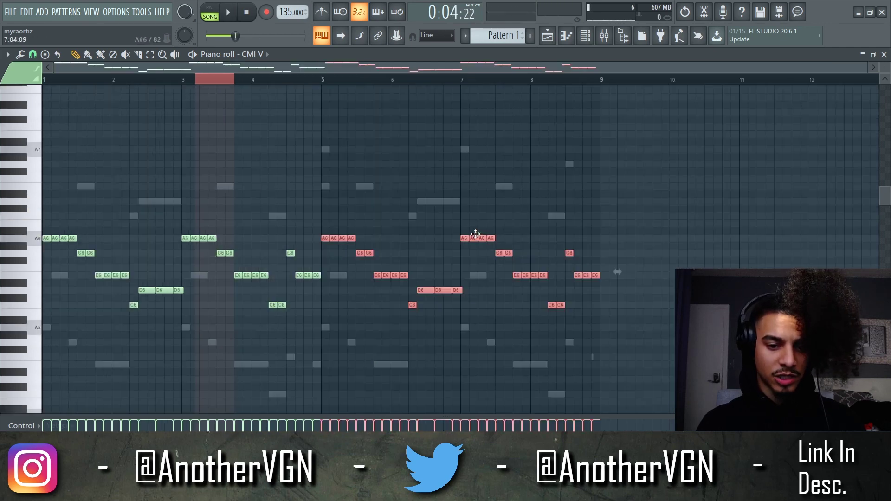
{"action": "left_click", "coordinate": [181, 81]}
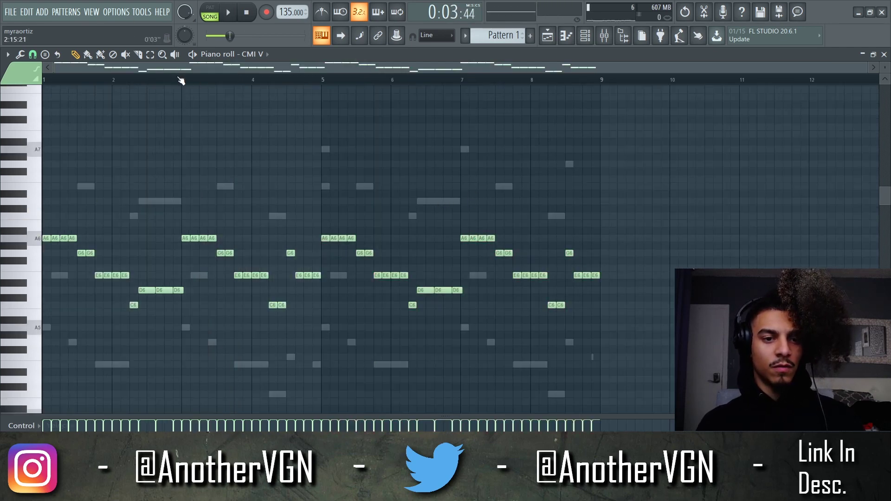
{"action": "key", "text": "ctrl+a"}
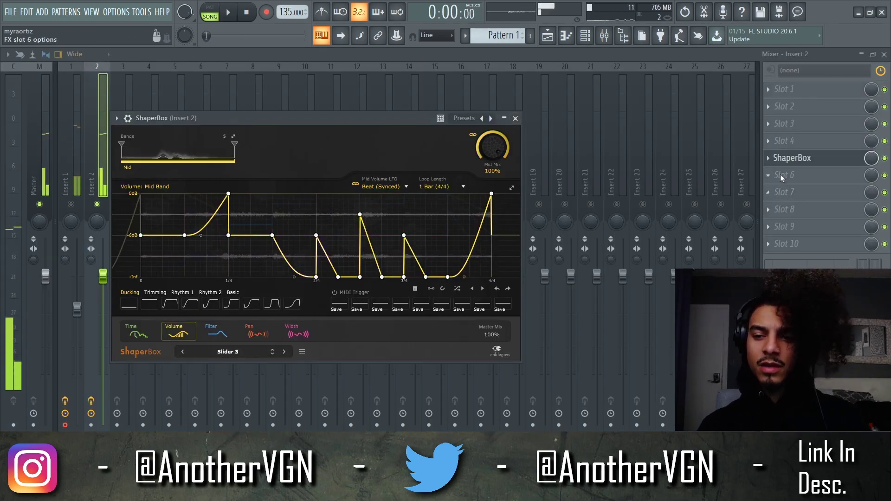
Open the options of effect slot 6 on Insert 2 and review the counter-melody in the piano roll during playback
{"action": "left_click", "coordinate": [782, 178]}
{"action": "left_click", "coordinate": [566, 17]}
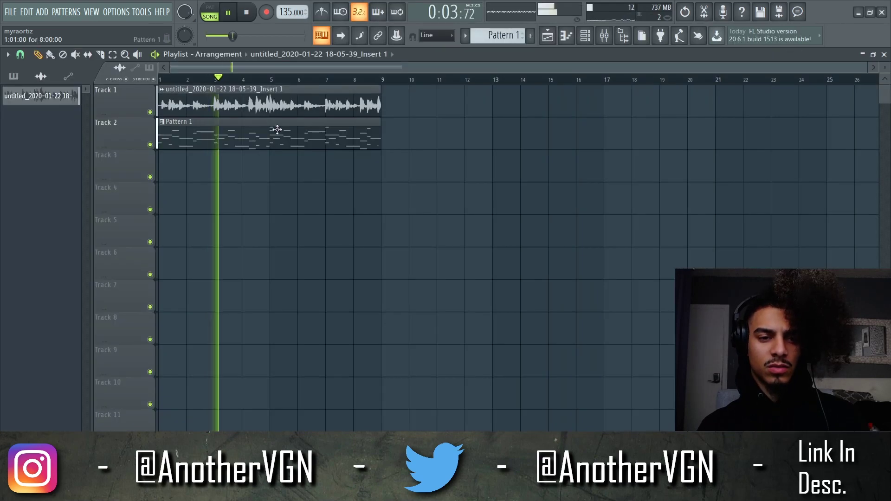
{"action": "left_click", "coordinate": [571, 34]}
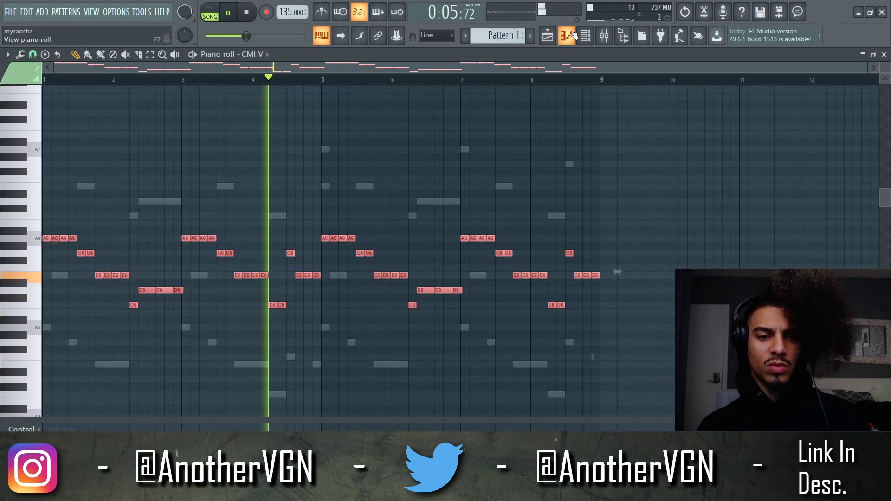
{"action": "key", "text": "space"}
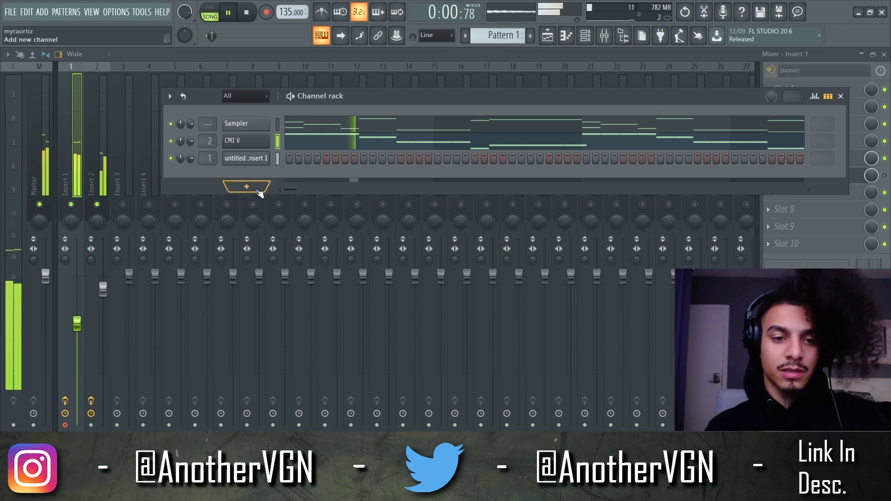
Add an FL Keys channel and fill its piano roll with the original melody notes
{"action": "left_click", "coordinate": [247, 186]}
{"action": "left_click", "coordinate": [256, 353]}
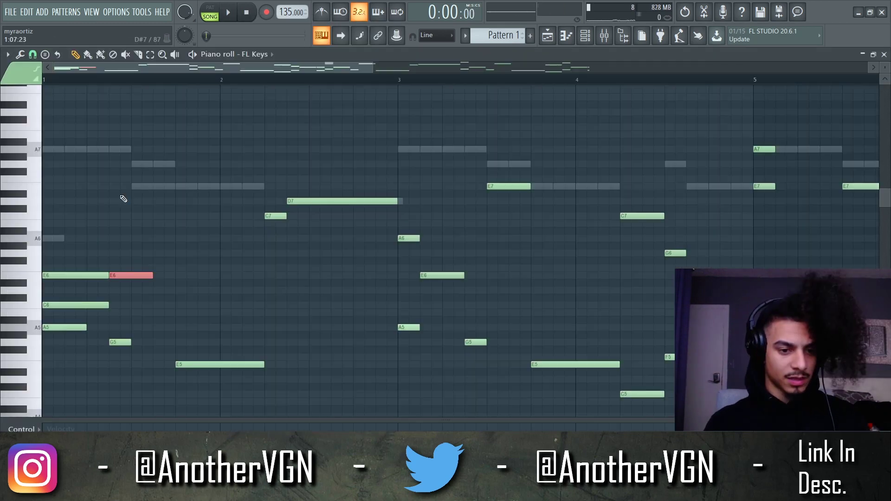
Build FL Keys chords in bar 1 by adding D6 and B5 over G5, and G5 and B5 over E5
{"action": "key", "text": "space"}
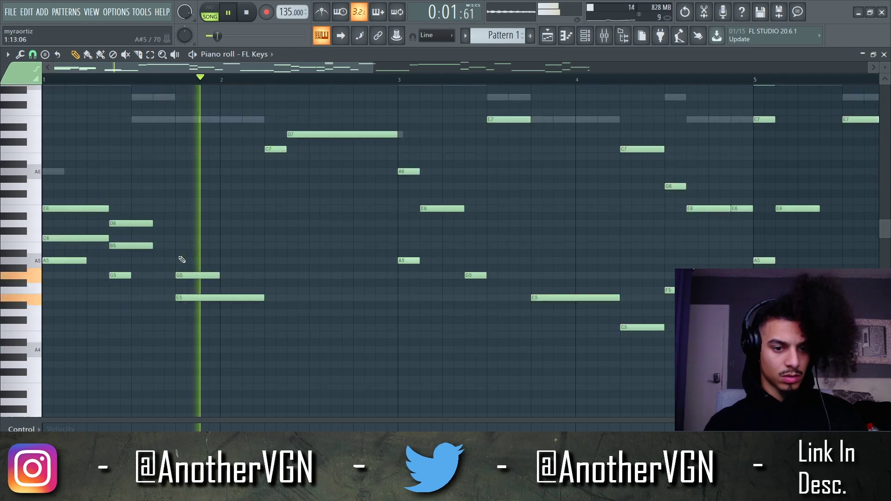
{"action": "key", "text": "space"}
{"action": "key", "text": "space"}
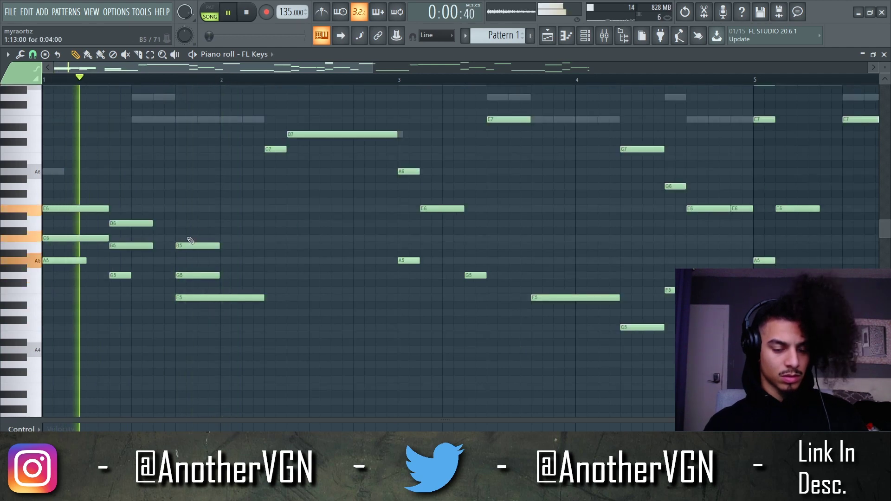
Lower the FL Keys notes an octave and extend the B4, G4 and E4 chord up to the D4 note in bar 2
{"action": "scroll", "coordinate": [198, 231], "scroll_direction": "down", "scroll_amount": 2}
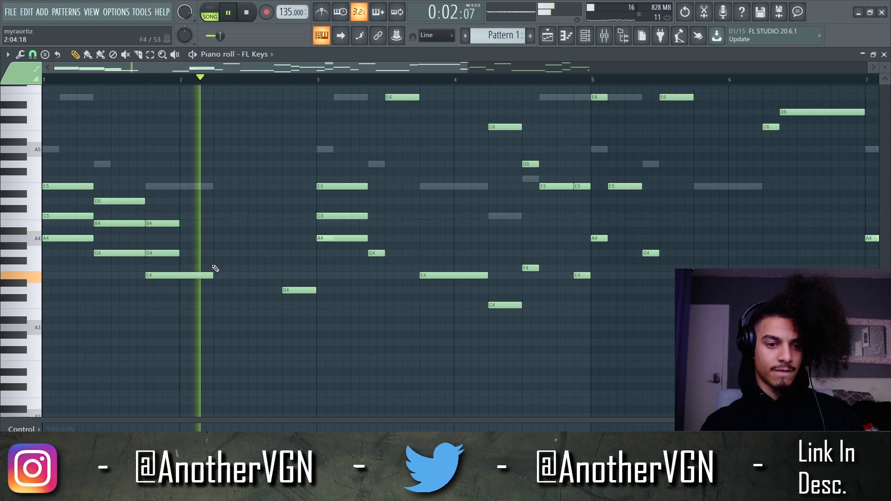
{"action": "key", "text": "space"}
{"action": "key", "text": "space"}
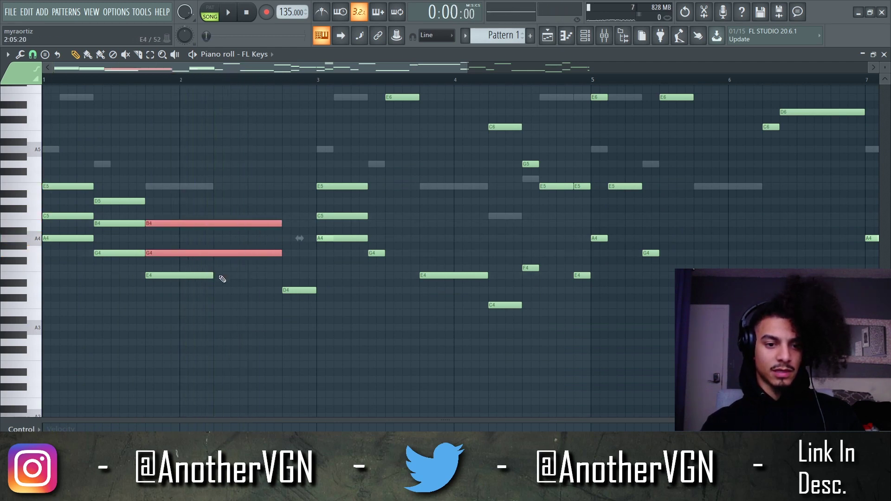
{"action": "key", "text": "space"}
{"action": "left_click_drag", "start_coordinate": [212, 277], "coordinate": [281, 277]}
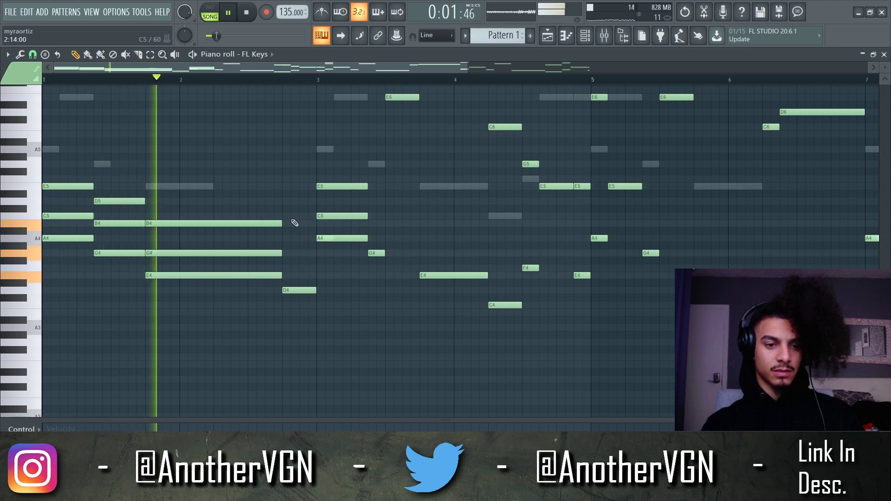
Replace the lower FL Keys notes in bars 5 to 8 with a copy of the chords from bars 1 to 4
{"action": "scroll", "coordinate": [282, 178], "scroll_direction": "down", "scroll_amount": 2}
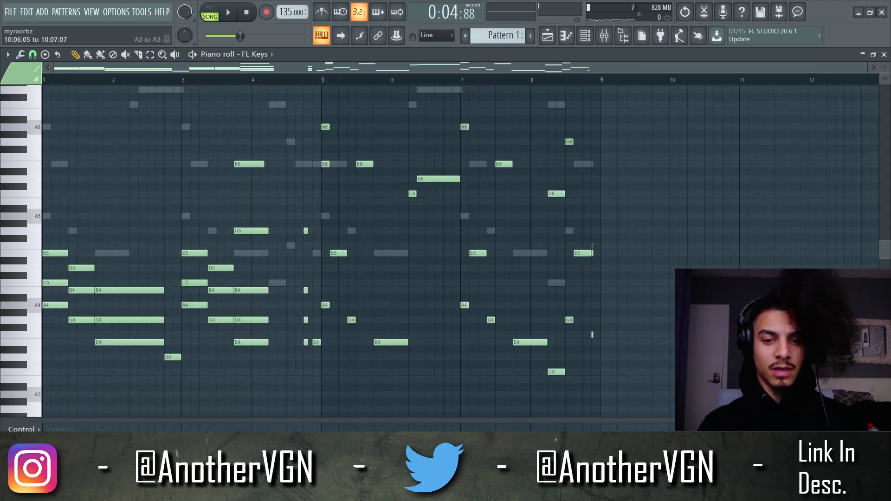
{"action": "left_click_drag", "start_coordinate": [696, 397], "coordinate": [326, 232]}
{"action": "left_click_drag", "start_coordinate": [366, 359], "coordinate": [321, 243]}
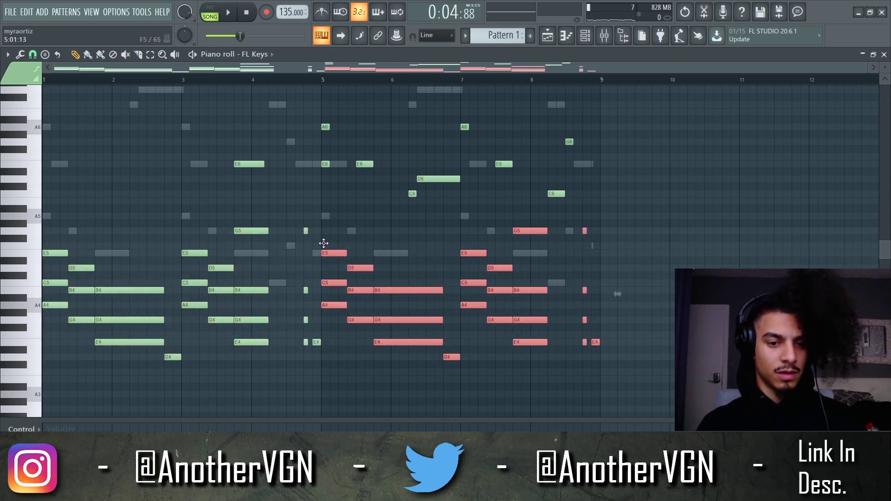
{"action": "key", "text": "space"}
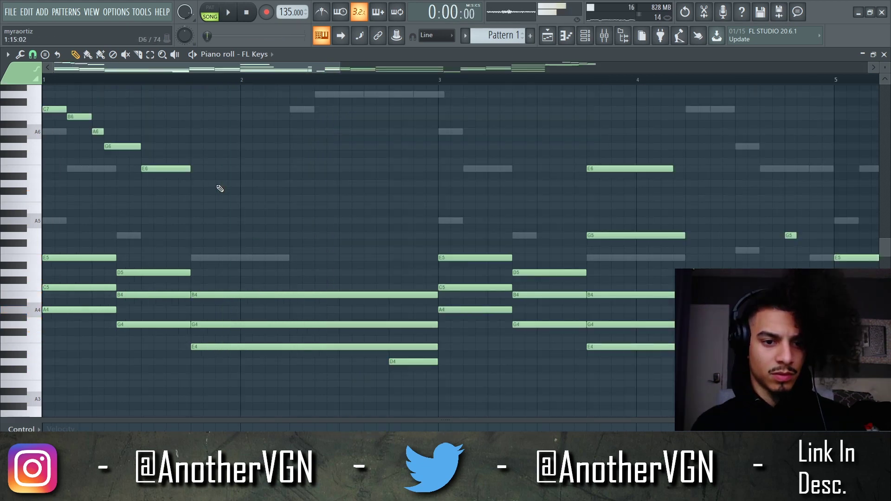
{"action": "key", "text": "space"}
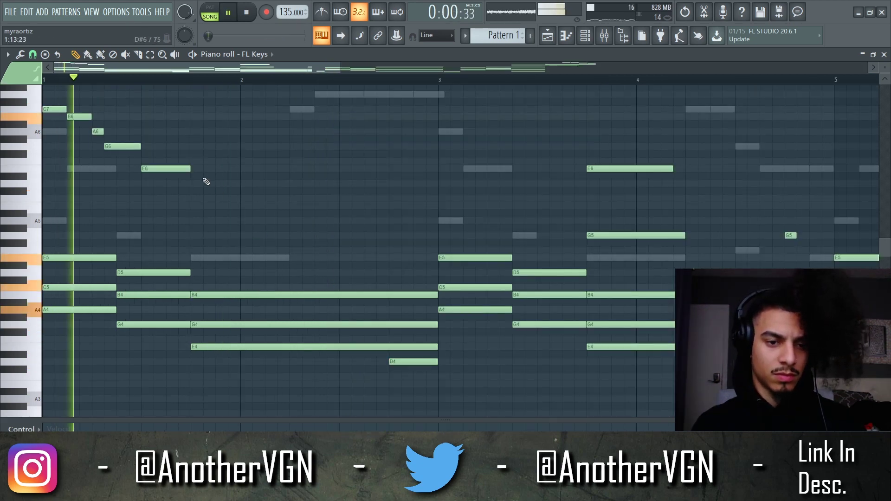
{"action": "key", "text": "space"}
{"action": "left_click", "coordinate": [216, 162]}
{"action": "key", "text": "space"}
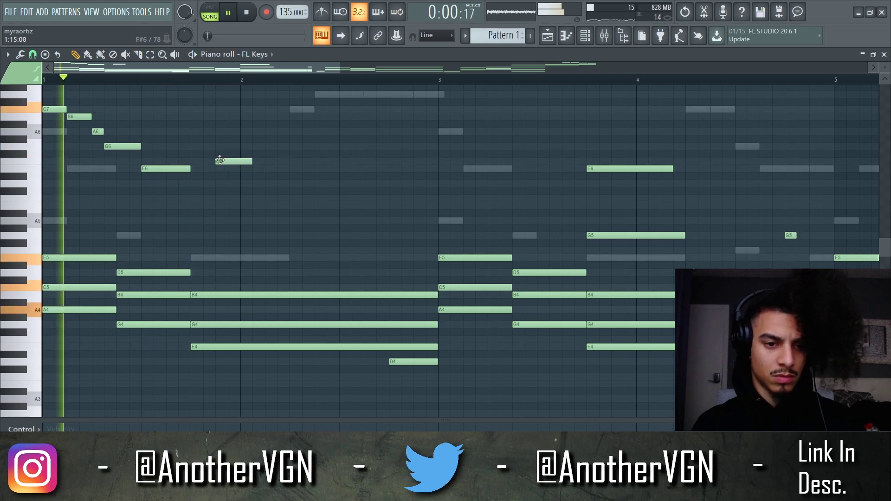
{"action": "scroll", "coordinate": [218, 186], "scroll_direction": "up", "scroll_amount": 2}
{"action": "key", "text": "ctrl+z"}
Add a G5 note near the end of bar 1 and extend it to the middle of bar 2
{"action": "left_click", "coordinate": [217, 181]}
{"action": "key", "text": "space"}
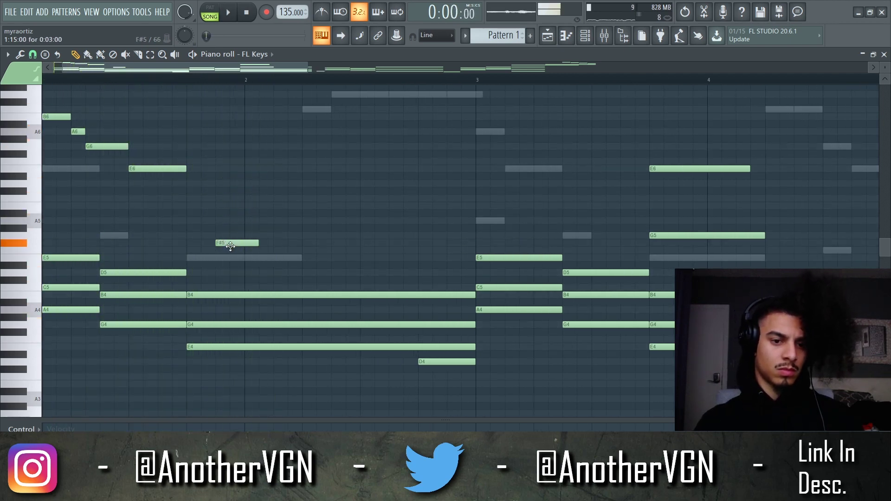
{"action": "key", "text": "space"}
{"action": "scroll", "coordinate": [218, 236], "scroll_direction": "down", "scroll_amount": 2}
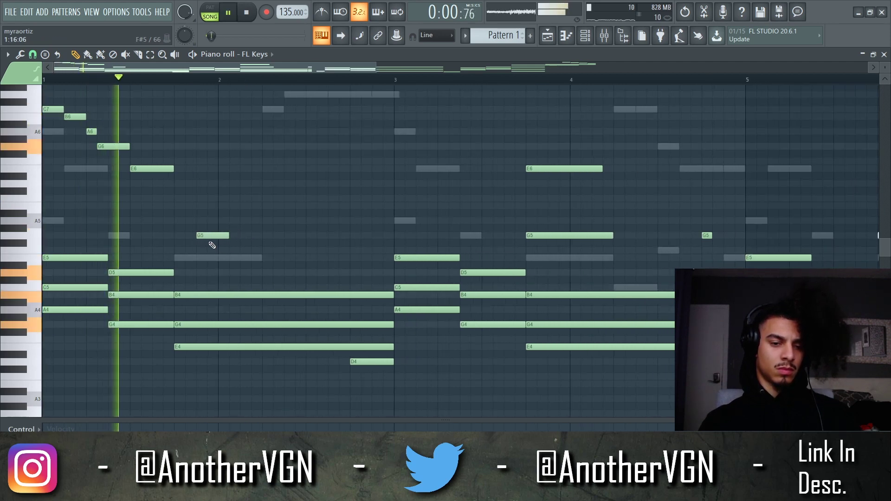
{"action": "left_click_drag", "start_coordinate": [228, 236], "coordinate": [304, 254]}
{"action": "key", "text": "space"}
Add an E6 note and a second G5 note in bar 2 of the FL Keys melody
{"action": "left_click", "coordinate": [262, 221]}
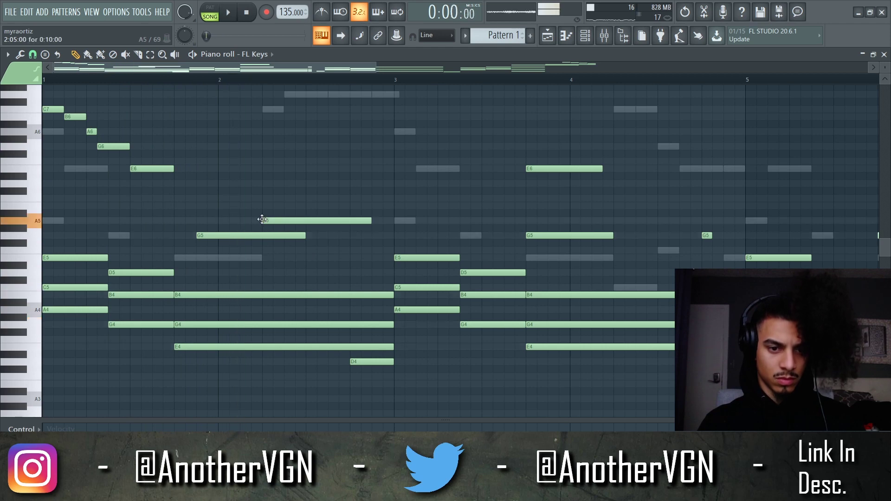
{"action": "right_click", "coordinate": [263, 222]}
{"action": "key", "text": "space"}
{"action": "left_click_drag", "start_coordinate": [236, 243], "coordinate": [284, 182]}
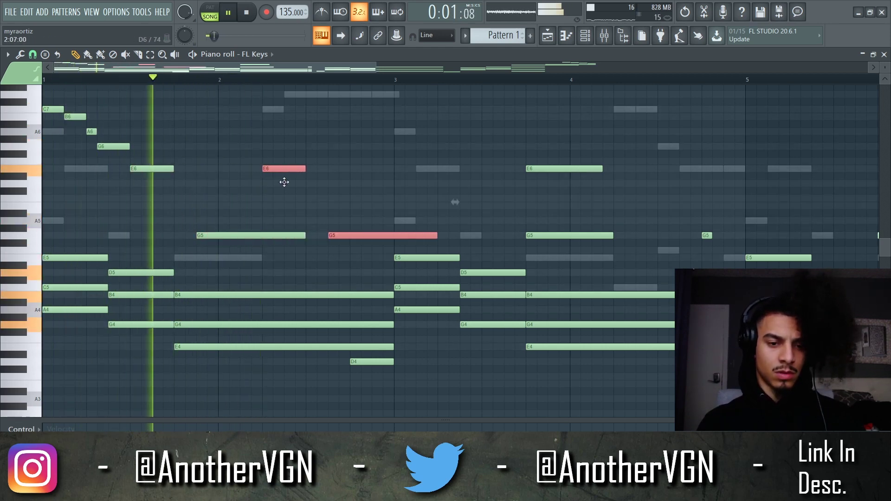
{"action": "right_click", "coordinate": [352, 153]}
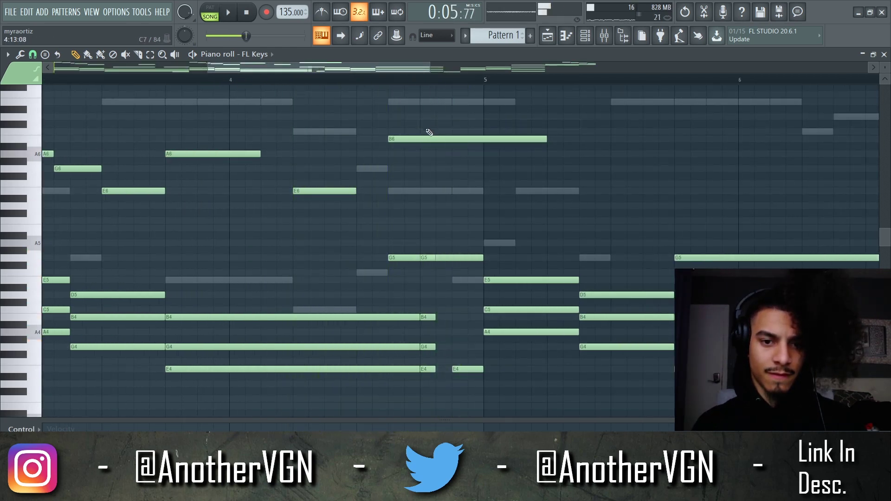
Add A6 and G6 notes after the B6 at the end of bar 4 and shorten the three-note run
{"action": "left_click", "coordinate": [420, 156]}
{"action": "left_click", "coordinate": [453, 170]}
{"action": "scroll", "coordinate": [453, 169], "scroll_direction": "down", "scroll_amount": 2}
{"action": "key", "text": "space"}
{"action": "left_click_drag", "start_coordinate": [544, 183], "coordinate": [468, 129]}
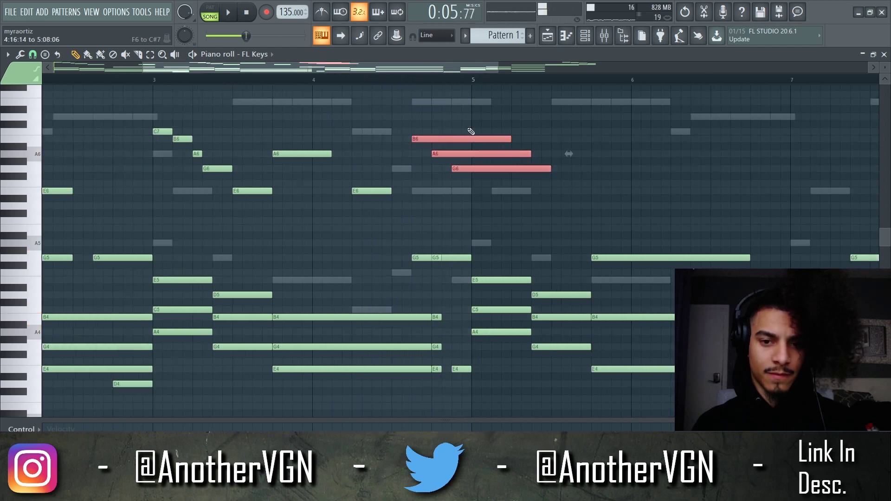
{"action": "scroll", "coordinate": [439, 111], "scroll_direction": "down", "scroll_amount": 3}
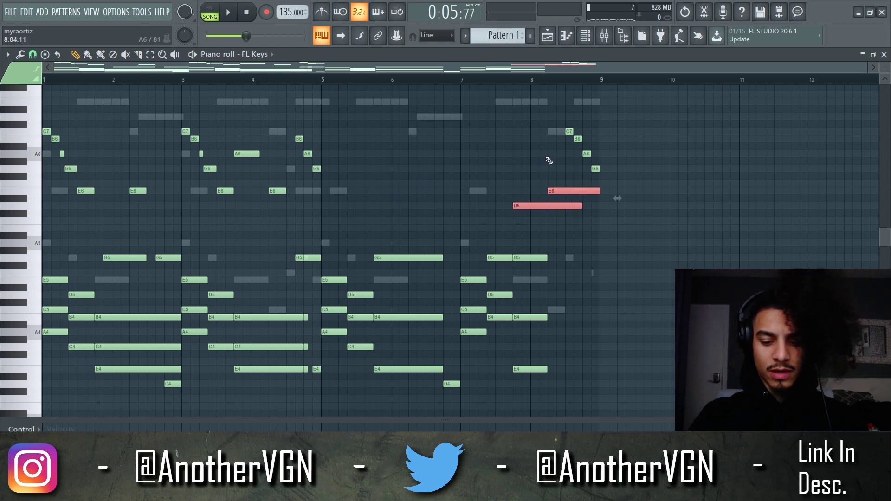
Copy the upper FL Keys melody notes from bars 1 to 4 into bars 5 to 8
{"action": "left_click_drag", "start_coordinate": [404, 208], "coordinate": [44, 92]}
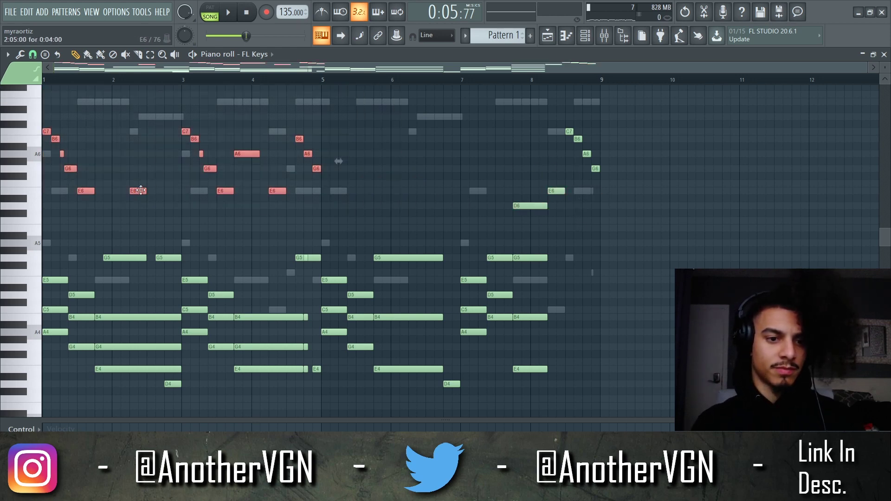
{"action": "left_click_drag", "start_coordinate": [424, 193], "coordinate": [420, 192]}
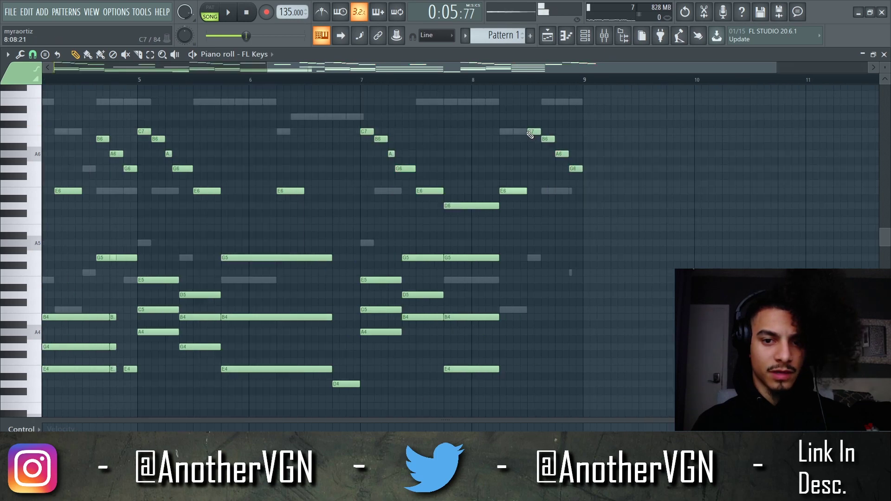
{"action": "scroll", "coordinate": [399, 108], "scroll_direction": "down", "scroll_amount": 3}
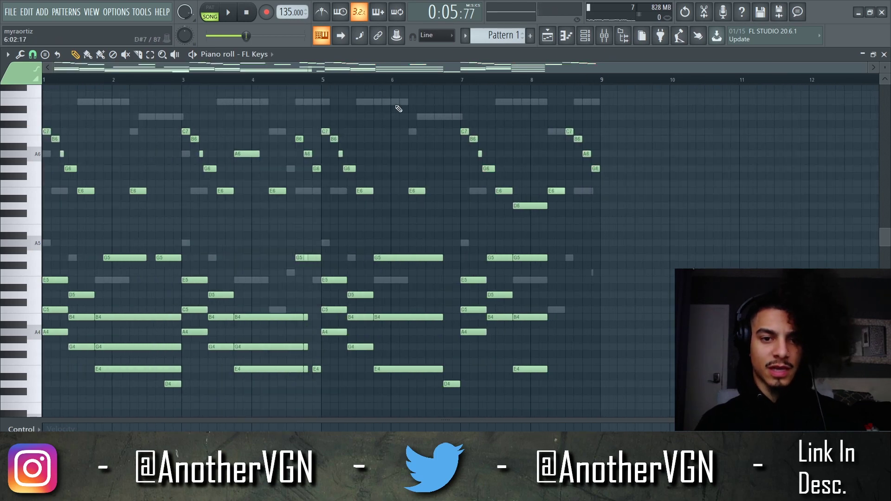
Play the pattern back with the mixer and channel rack open and solo the FL Keys channel
{"action": "key", "text": "space"}
{"action": "left_click", "coordinate": [603, 35]}
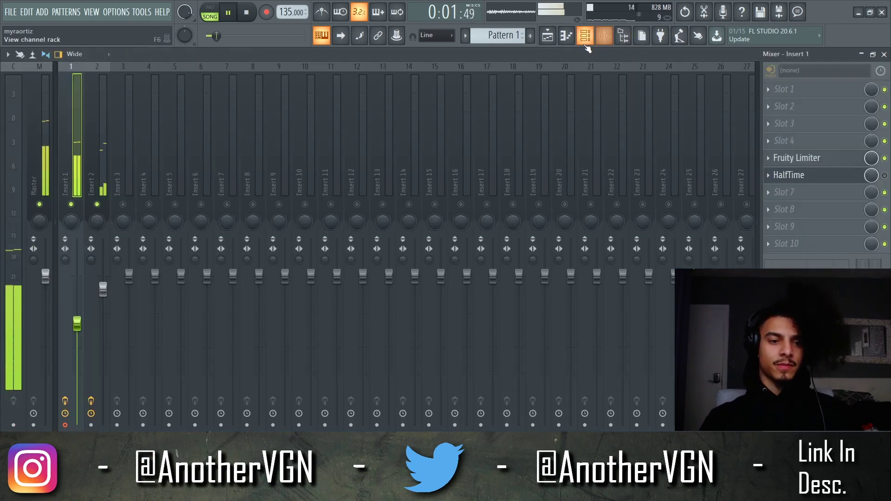
{"action": "left_click", "coordinate": [585, 35]}
{"action": "right_click", "coordinate": [170, 176]}
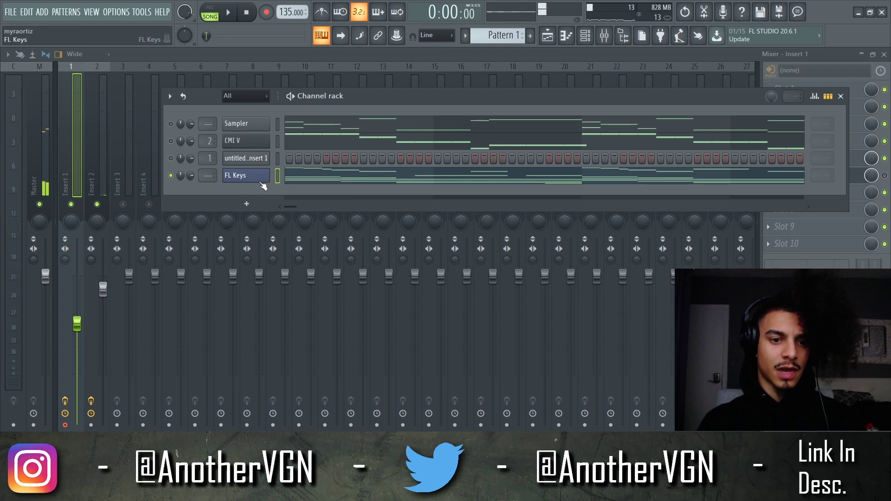
Load Synth 11 from the AnotherVGN x Ayare Beats One Shot Kit into the channel rack and enable mixer Insert 4
{"action": "left_click", "coordinate": [624, 38]}
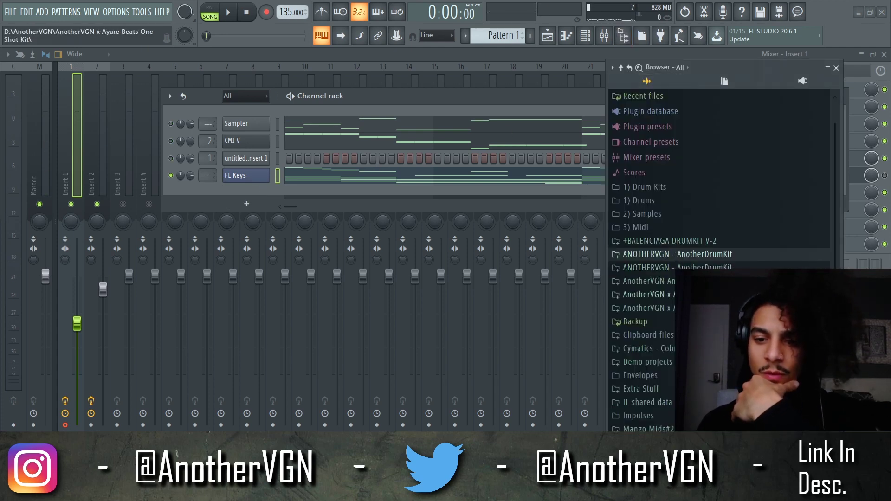
{"action": "left_click", "coordinate": [648, 308]}
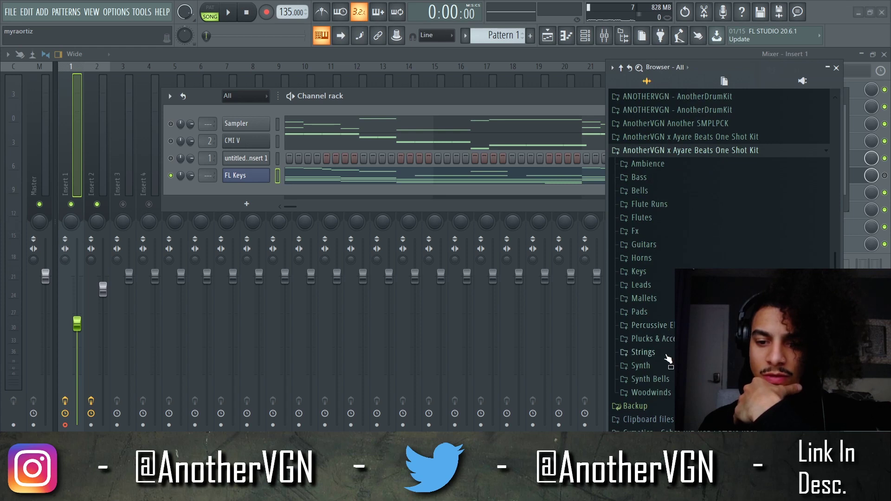
{"action": "left_click", "coordinate": [667, 368]}
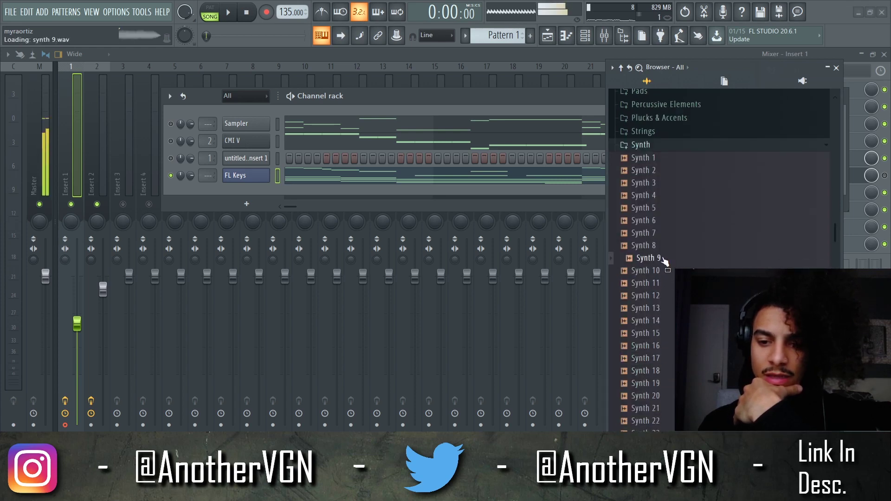
{"action": "left_click_drag", "start_coordinate": [670, 289], "coordinate": [367, 198]}
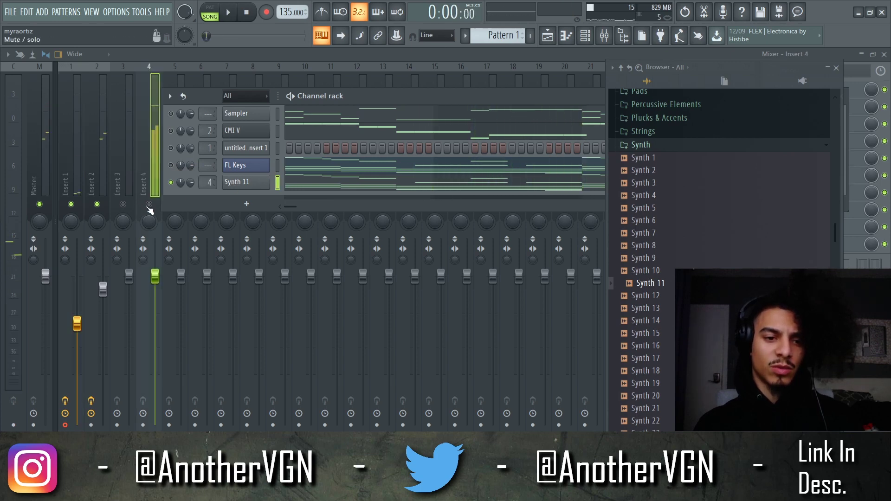
{"action": "left_click", "coordinate": [149, 205]}
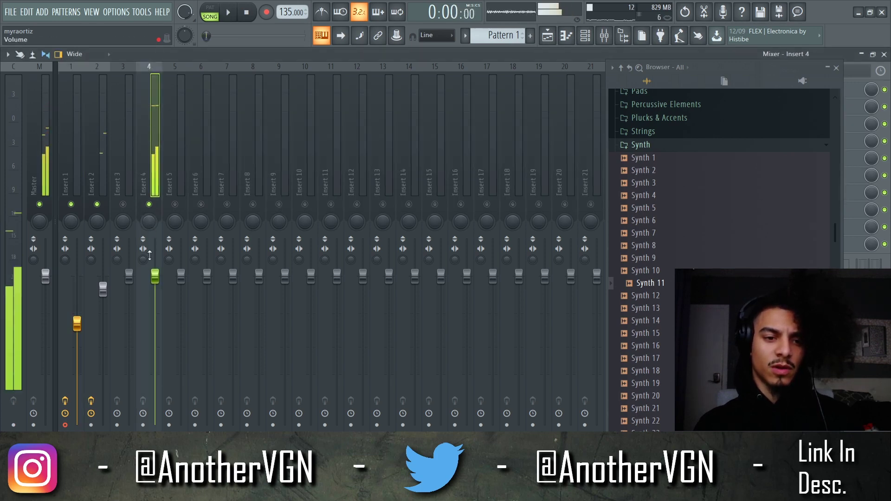
Open the slot 3 effect options on Insert 4 and deepen the low-shelf cut in Insert 3's Fruity parametric EQ 2
{"action": "left_click", "coordinate": [837, 68]}
{"action": "left_click", "coordinate": [771, 124]}
{"action": "left_click", "coordinate": [589, 18]}
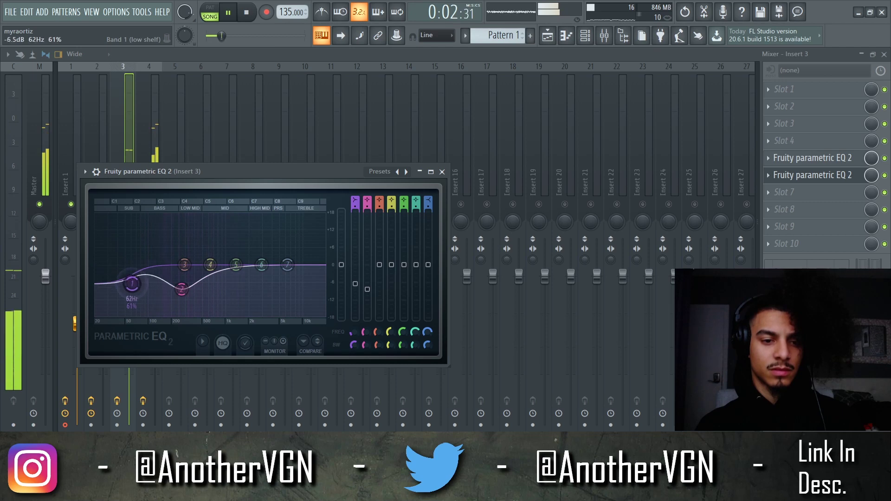
{"action": "left_click_drag", "start_coordinate": [132, 284], "coordinate": [147, 312]}
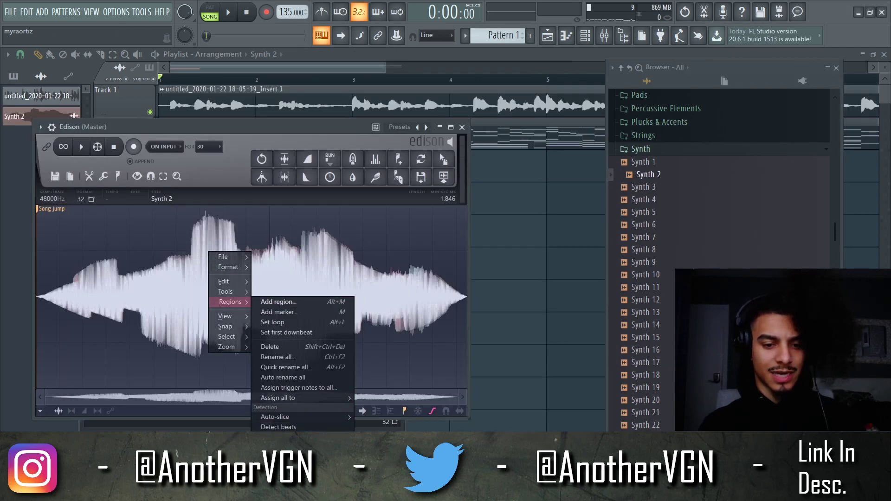
Detect the pitch regions of the Synth 2 sample in Edison
{"action": "left_click", "coordinate": [286, 437]}
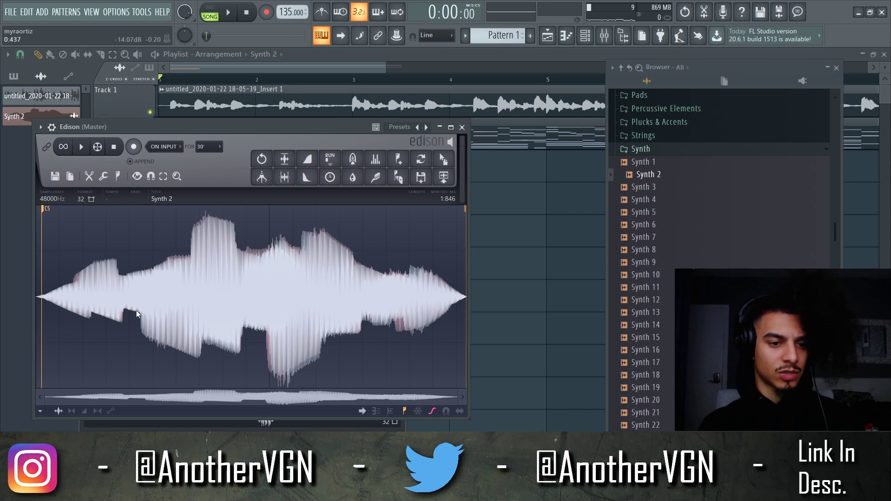
{"action": "left_click", "coordinate": [567, 37]}
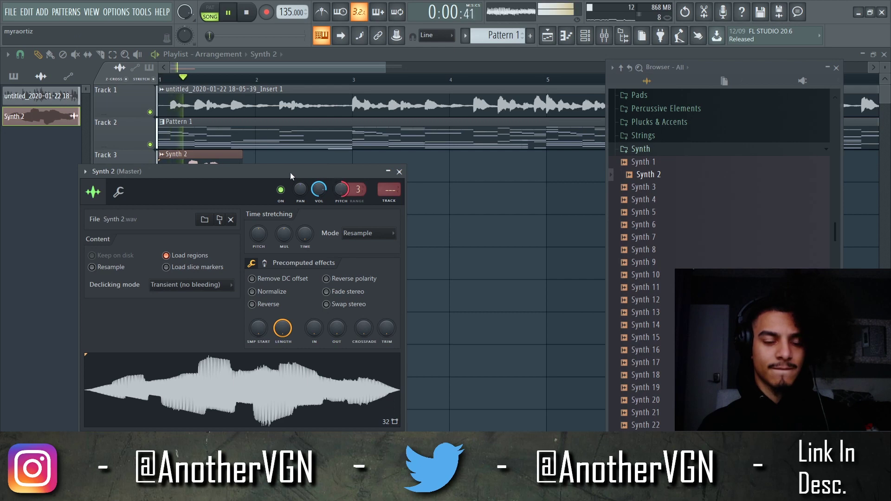
Lower Synth 2's pitch by 300 cents and set its time-stretching mode to Stretch
{"action": "left_click_drag", "start_coordinate": [286, 170], "coordinate": [323, 184]}
{"action": "key", "text": "space"}
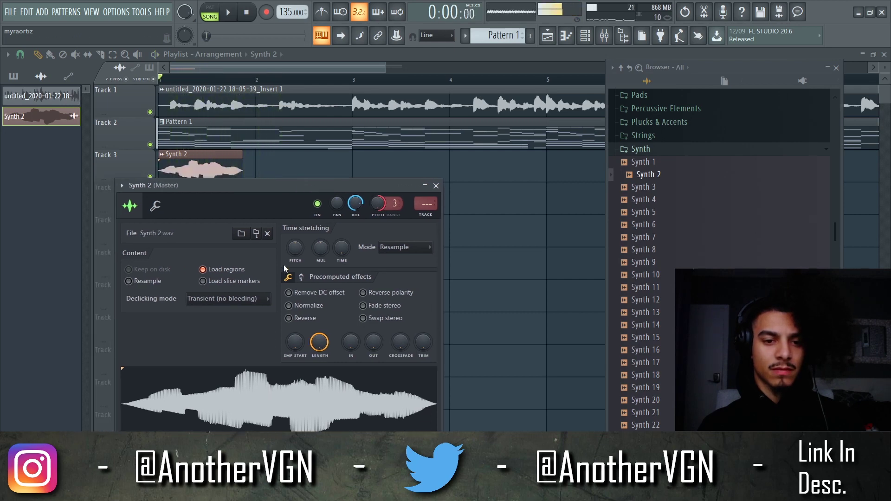
{"action": "key", "text": "space"}
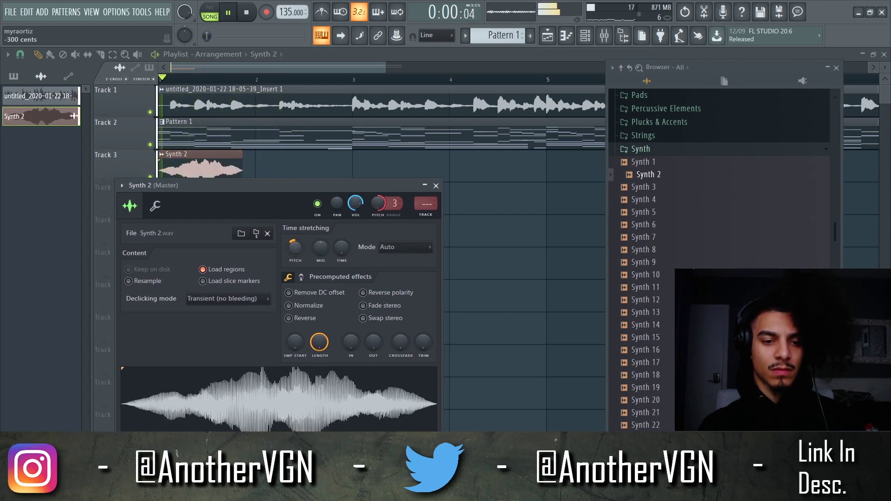
{"action": "left_click", "coordinate": [404, 246]}
{"action": "left_click", "coordinate": [390, 279]}
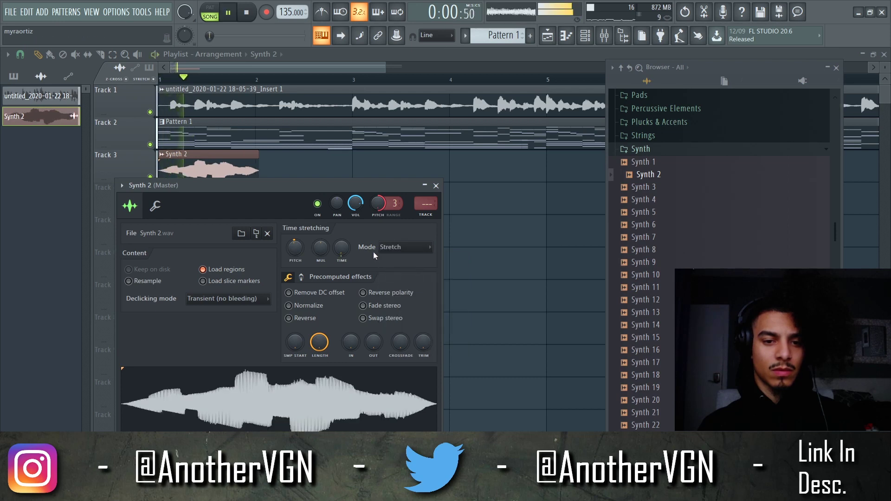
{"action": "left_click", "coordinate": [436, 186]}
Set the playlist snap to Step and extend the end of the Synth 2 clip on Track 3 further into bar 2
{"action": "scroll", "coordinate": [218, 114], "scroll_direction": "up", "scroll_amount": 3}
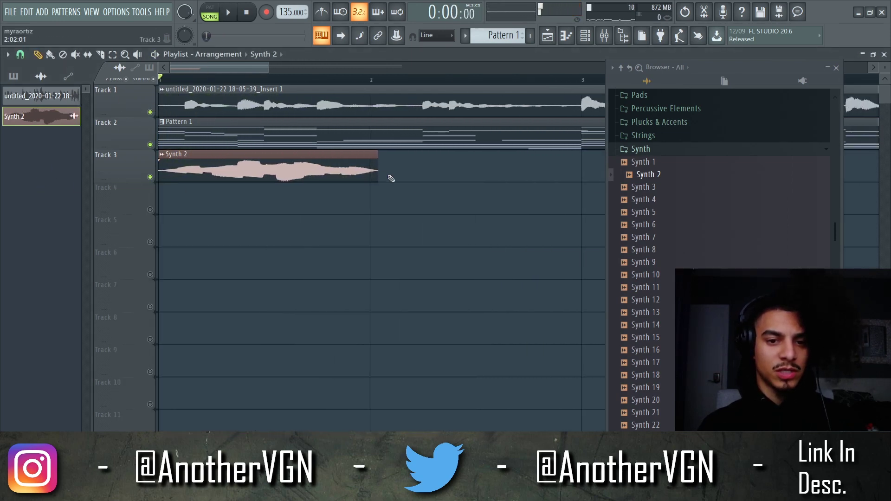
{"action": "left_click", "coordinate": [19, 54]}
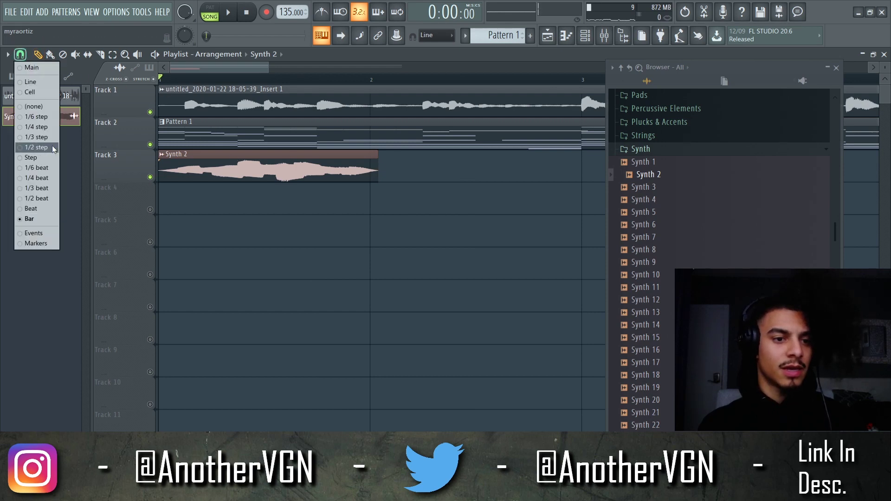
{"action": "left_click", "coordinate": [52, 160]}
{"action": "key", "text": "space"}
{"action": "key", "text": "space"}
{"action": "key", "text": "space"}
{"action": "left_click_drag", "start_coordinate": [375, 158], "coordinate": [401, 155]}
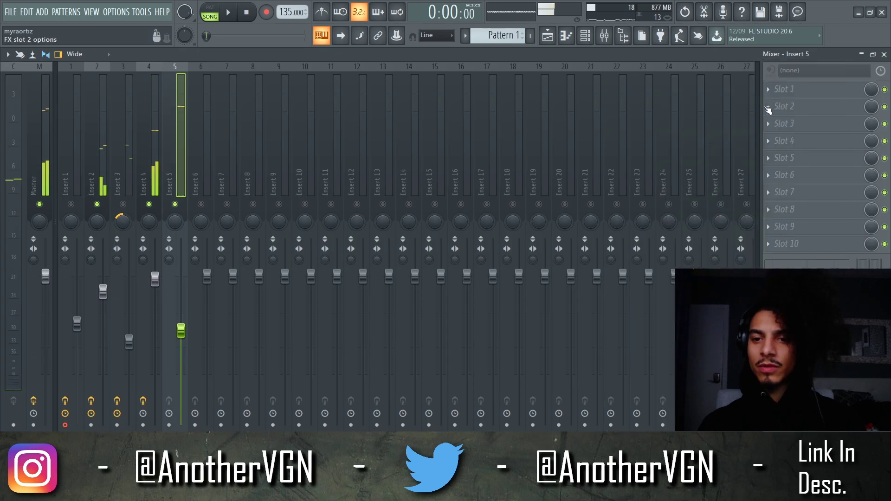
Add an effect plugin to slot 2 of Insert 5
{"action": "left_click", "coordinate": [785, 106]}
{"action": "left_click", "coordinate": [550, 23]}
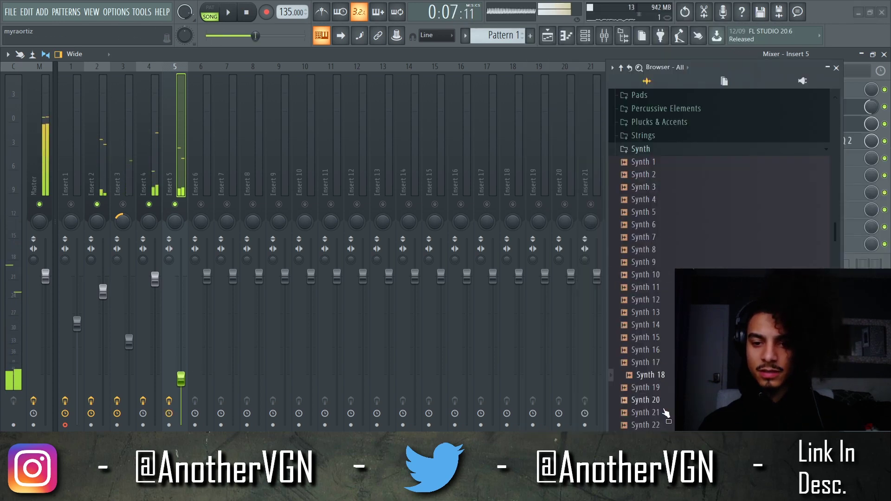
Audition one-shots in the Synth folder and look through the samples in Plucks & Accents
{"action": "scroll", "coordinate": [667, 398], "scroll_direction": "down", "scroll_amount": 4}
{"action": "left_click", "coordinate": [655, 428]}
{"action": "scroll", "coordinate": [668, 314], "scroll_direction": "down", "scroll_amount": 2}
{"action": "left_click", "coordinate": [655, 425]}
{"action": "scroll", "coordinate": [665, 392], "scroll_direction": "down", "scroll_amount": 4}
{"action": "left_click", "coordinate": [660, 400]}
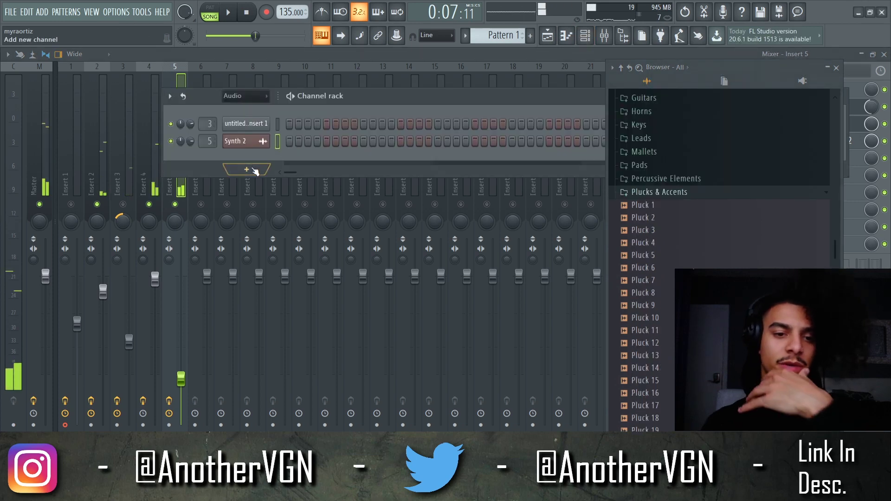
Add an Arcade instrument channel and browse the kits in its feed, moving the sample browser out of the way
{"action": "left_click", "coordinate": [254, 170]}
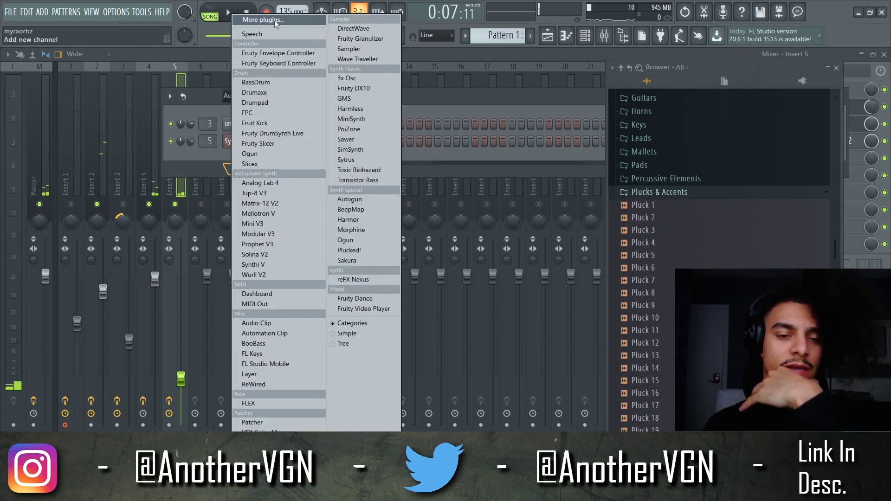
{"action": "left_click", "coordinate": [275, 21]}
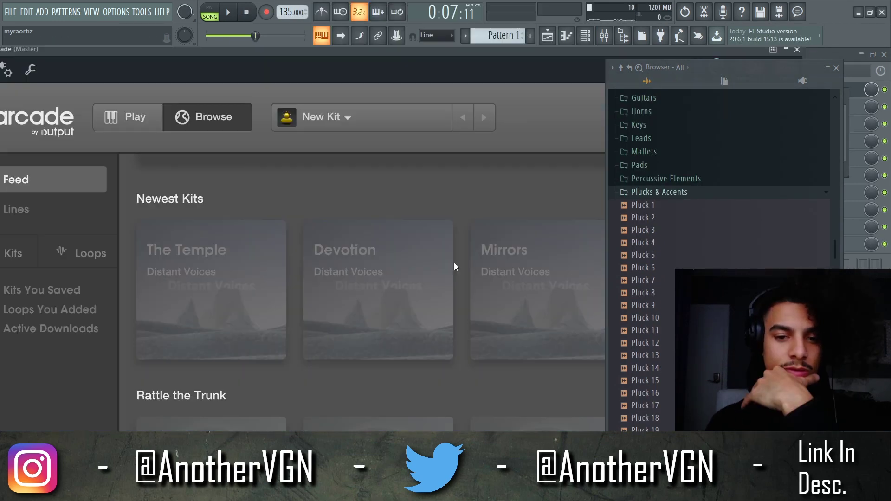
{"action": "left_click_drag", "start_coordinate": [797, 71], "coordinate": [878, 39]}
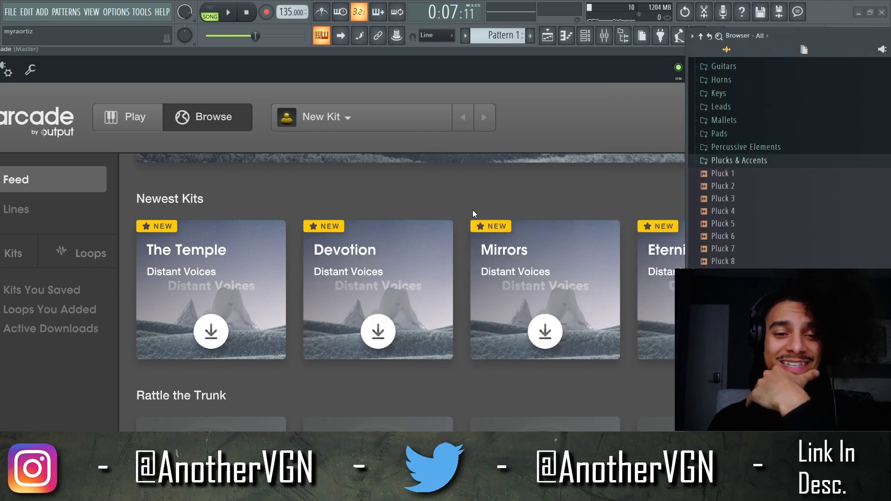
{"action": "scroll", "coordinate": [473, 210], "scroll_direction": "down", "scroll_amount": 5}
{"action": "scroll", "coordinate": [471, 210], "scroll_direction": "down", "scroll_amount": 15}
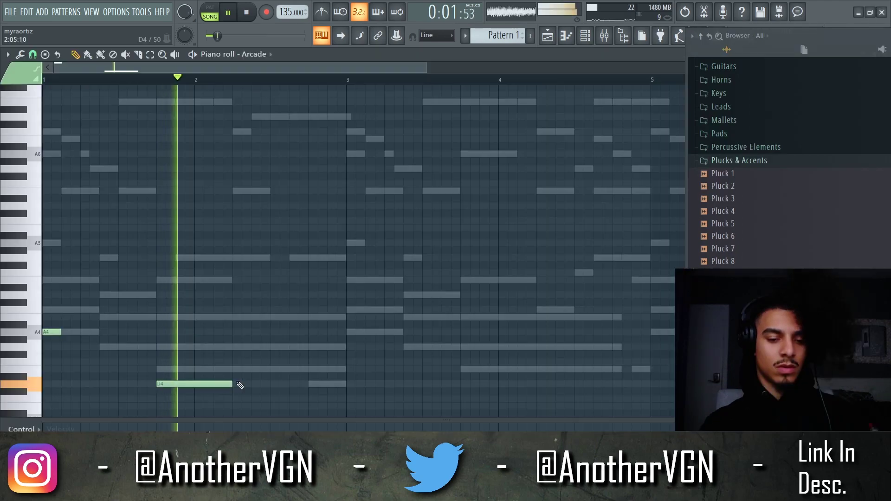
Add an A4 note right after the D4 note in bar 2 of the Arcade melody
{"action": "key", "text": "space"}
{"action": "left_click", "coordinate": [229, 333]}
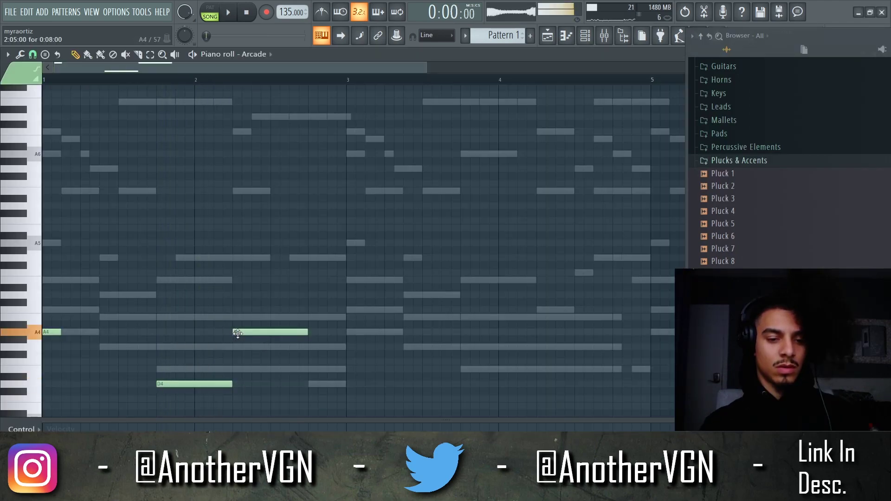
{"action": "mouse_move", "coordinate": [238, 337]}
{"action": "left_mouse_down"}
{"action": "mouse_move", "coordinate": [239, 328]}
{"action": "mouse_move", "coordinate": [237, 337]}
{"action": "left_mouse_up"}
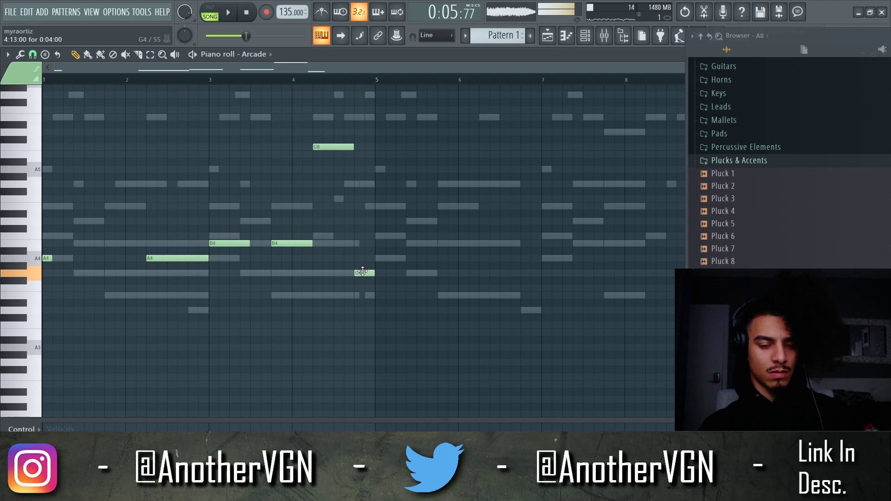
Move the short Arcade note at the end of bar 4 down to E4, and shift the whole selection about three bars along the timeline
{"action": "left_click_drag", "start_coordinate": [362, 276], "coordinate": [363, 296]}
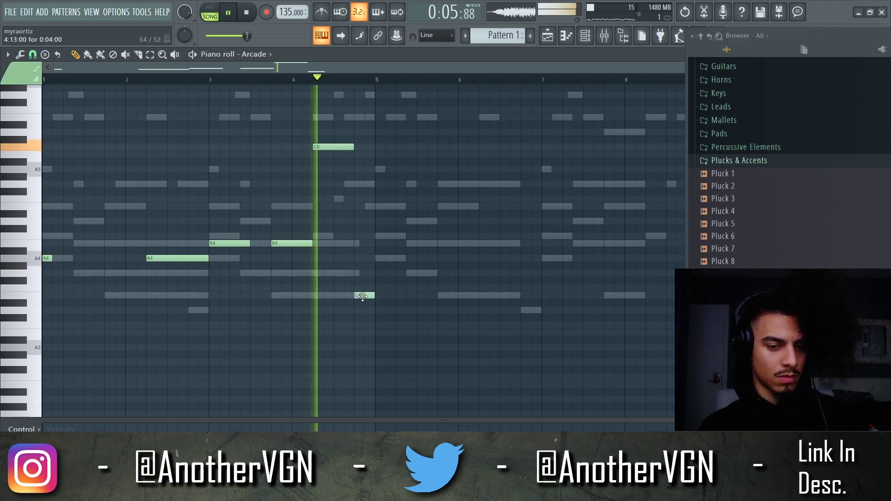
{"action": "key", "text": "space"}
{"action": "key", "text": "ctrl+a"}
{"action": "left_click_drag", "start_coordinate": [152, 257], "coordinate": [404, 257]}
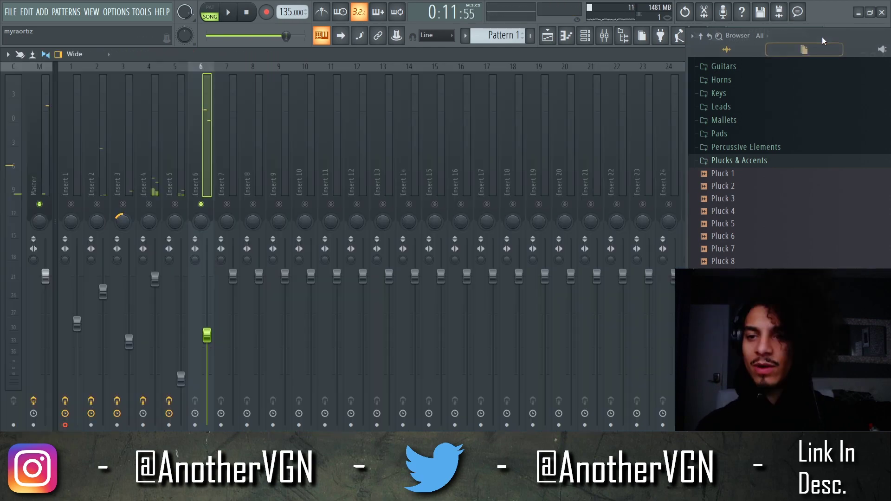
Load Doubler2 Stereo in slot 6 and PanCake2 in slot 7 of Insert 6, fine-tuning the track's volume
{"action": "left_click", "coordinate": [784, 175]}
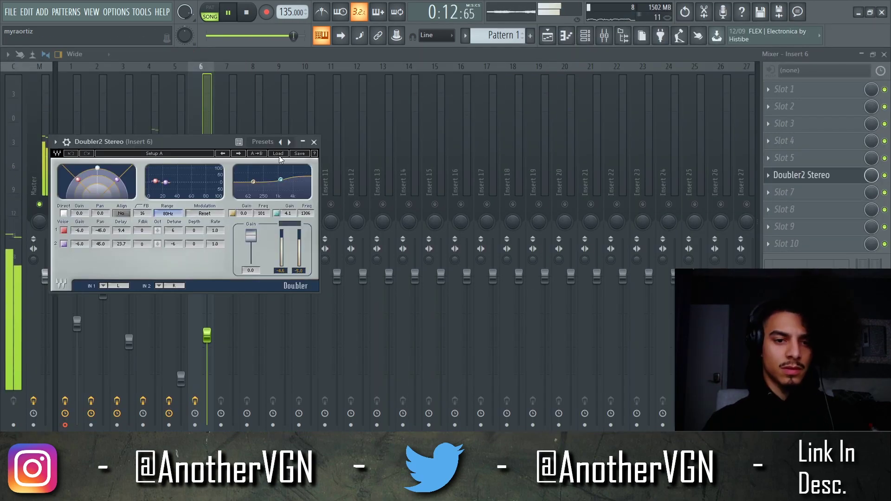
{"action": "left_click", "coordinate": [279, 154]}
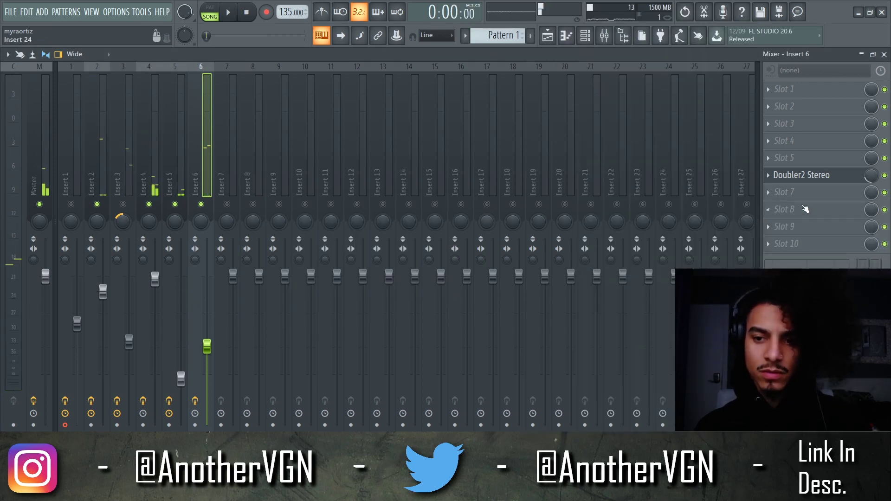
{"action": "left_click", "coordinate": [783, 194]}
{"action": "left_click", "coordinate": [563, 96]}
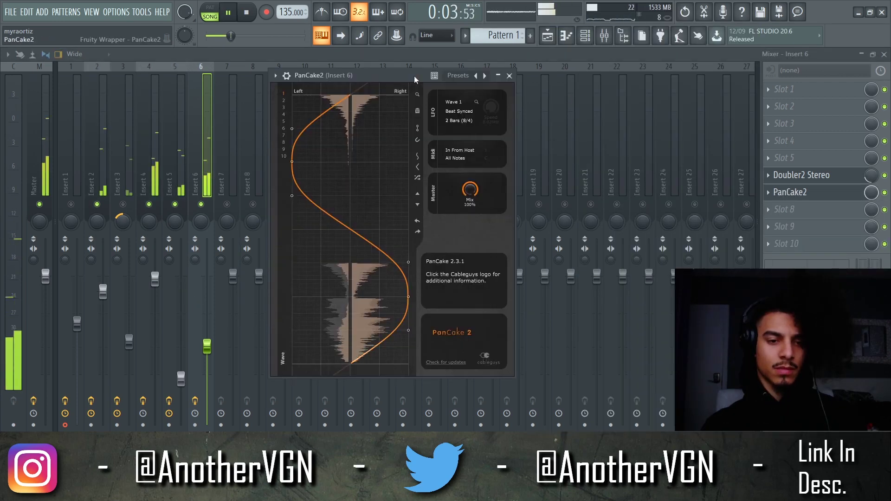
{"action": "left_click_drag", "start_coordinate": [207, 347], "coordinate": [207, 345]}
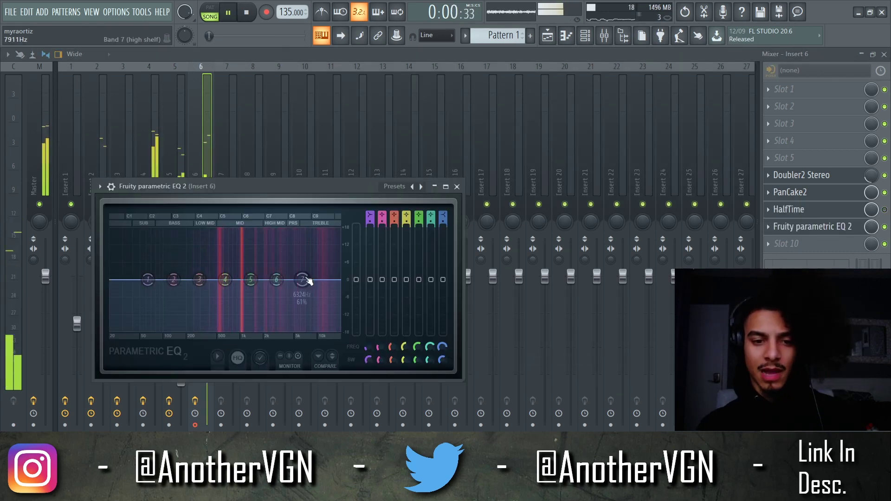
Lower the band 7 high shelf in Insert 6's Fruity parametric EQ 2 to cut the highs
{"action": "left_click_drag", "start_coordinate": [305, 279], "coordinate": [315, 311]}
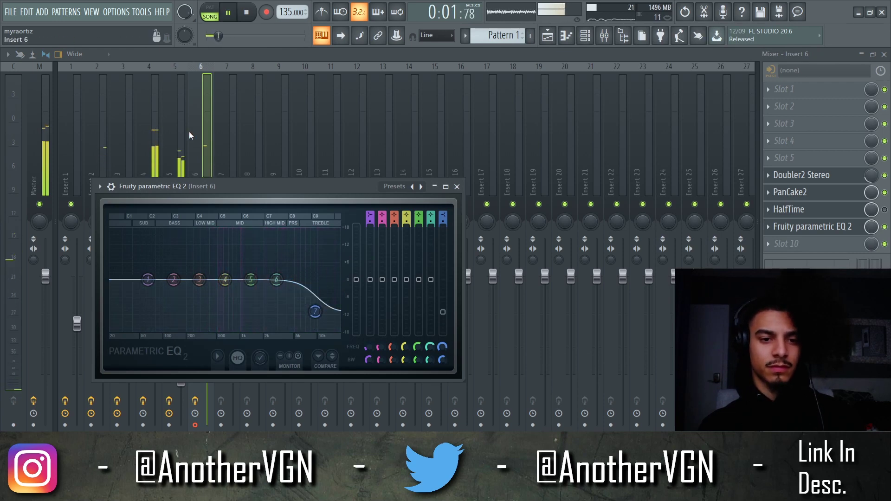
{"action": "left_click", "coordinate": [191, 133]}
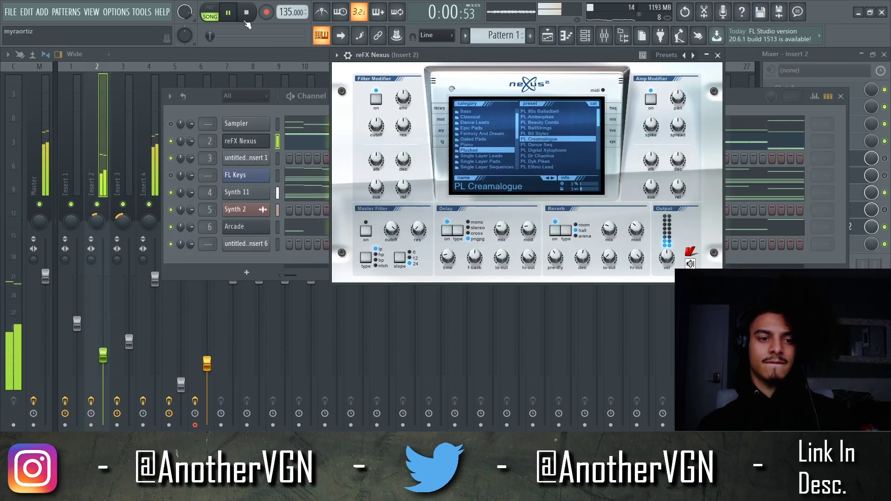
Audition plucked presets for the reFX Nexus lead, including PL Dr Chaotica, PL Ethno Lead, PL Fairy Tale, PL Hands Up Bells 1 and further ones
{"action": "left_click", "coordinate": [558, 156]}
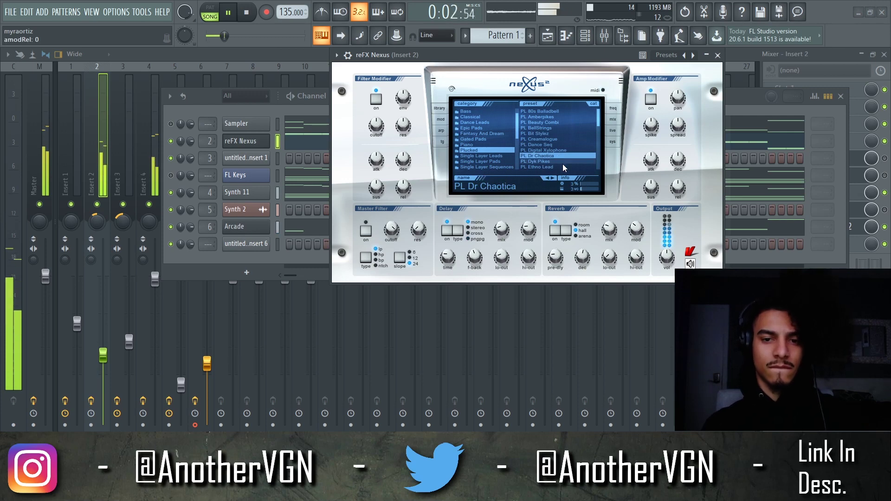
{"action": "left_click", "coordinate": [563, 166]}
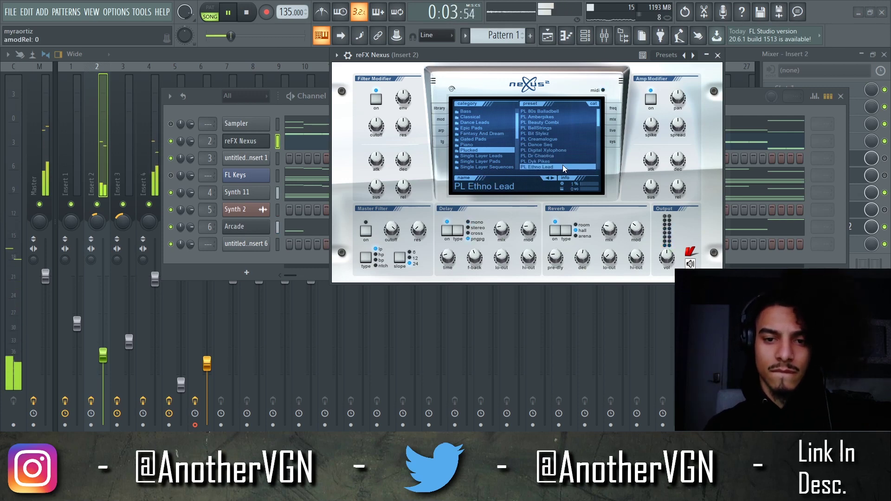
{"action": "left_click_drag", "start_coordinate": [598, 116], "coordinate": [599, 124]}
{"action": "left_click", "coordinate": [577, 145]}
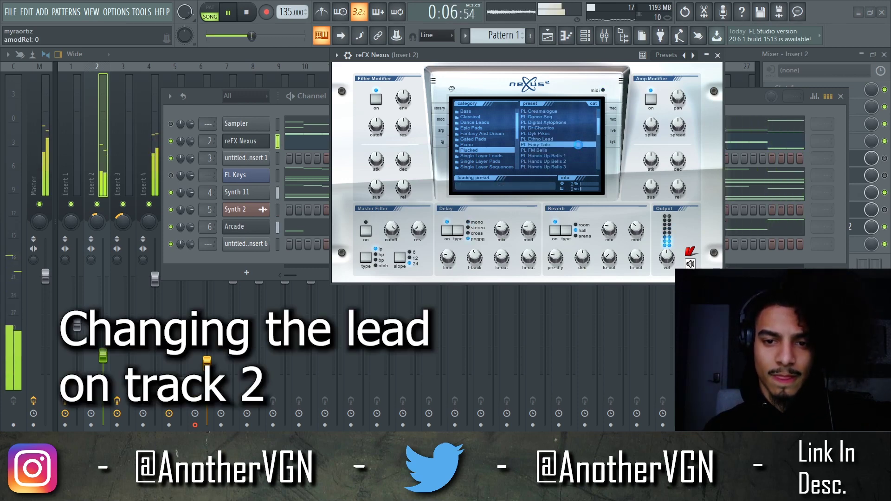
{"action": "left_click", "coordinate": [575, 156]}
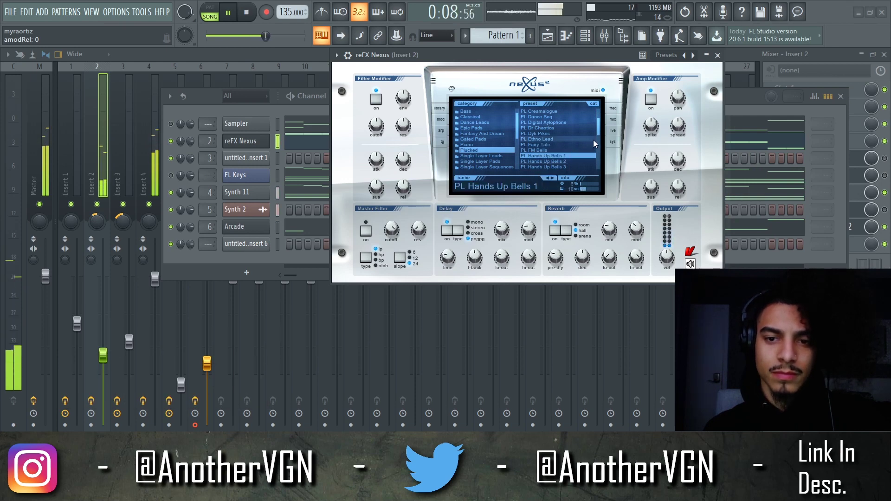
{"action": "left_click", "coordinate": [599, 137]}
{"action": "left_click", "coordinate": [580, 156]}
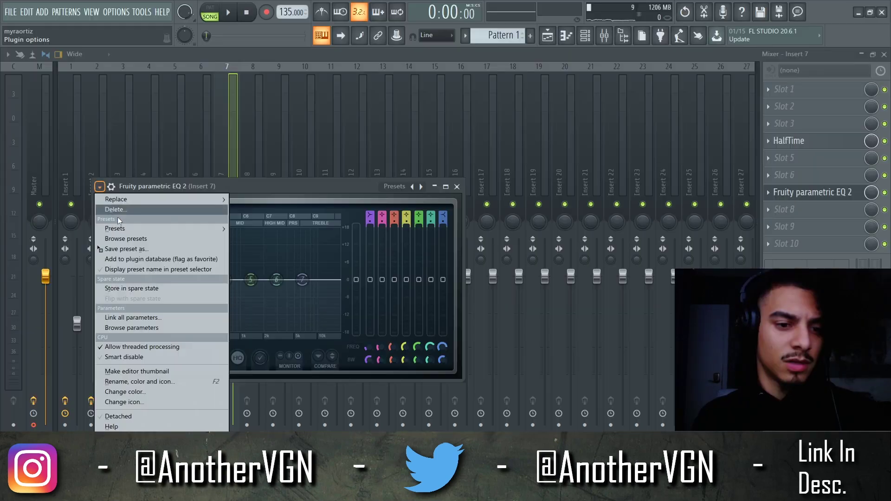
Open the preset choices for Insert 7's Fruity parametric EQ 2 and apply one
{"action": "mouse_move", "coordinate": [147, 228]}
{"action": "left_click", "coordinate": [239, 227]}
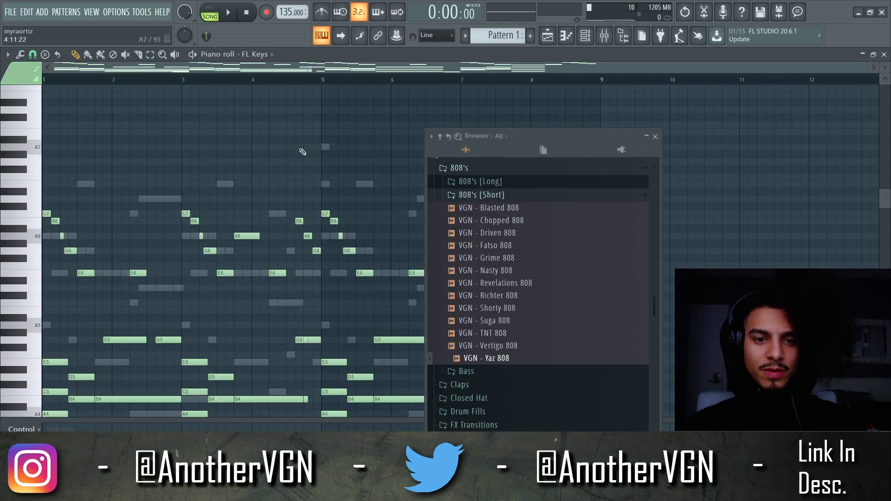
Close the sample browser and remove the long G6 note above the first E6 in the VGN - Yaz 808 part, checking it by playback
{"action": "left_click", "coordinate": [654, 150]}
{"action": "scroll", "coordinate": [547, 229], "scroll_direction": "down", "scroll_amount": 3}
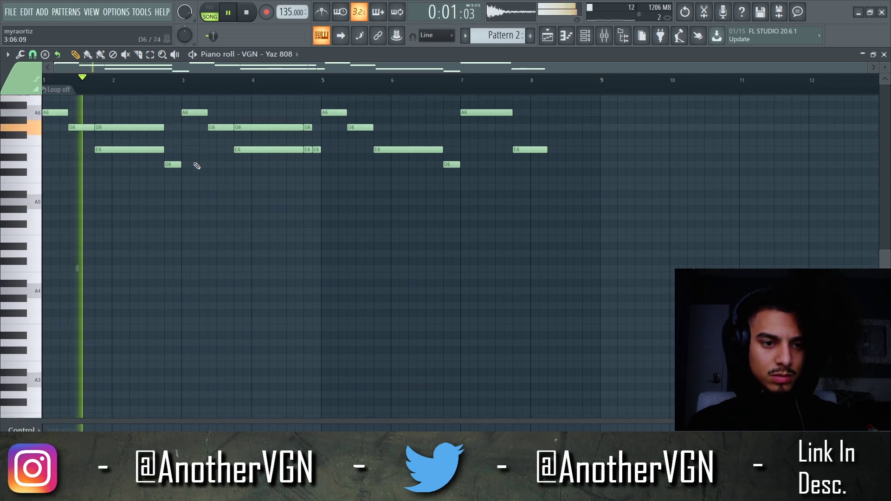
{"action": "scroll", "coordinate": [197, 165], "scroll_direction": "up", "scroll_amount": 1}
{"action": "key", "text": "space"}
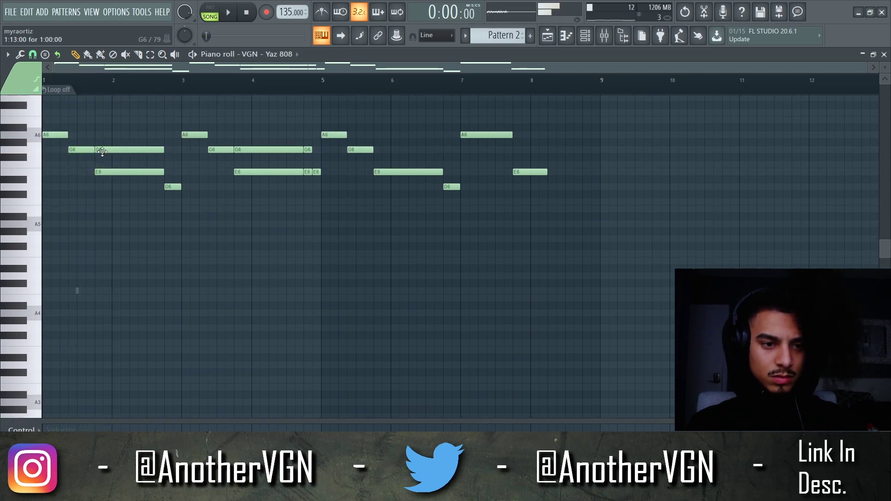
{"action": "key", "text": "space"}
{"action": "scroll", "coordinate": [146, 104], "scroll_direction": "up", "scroll_amount": 2}
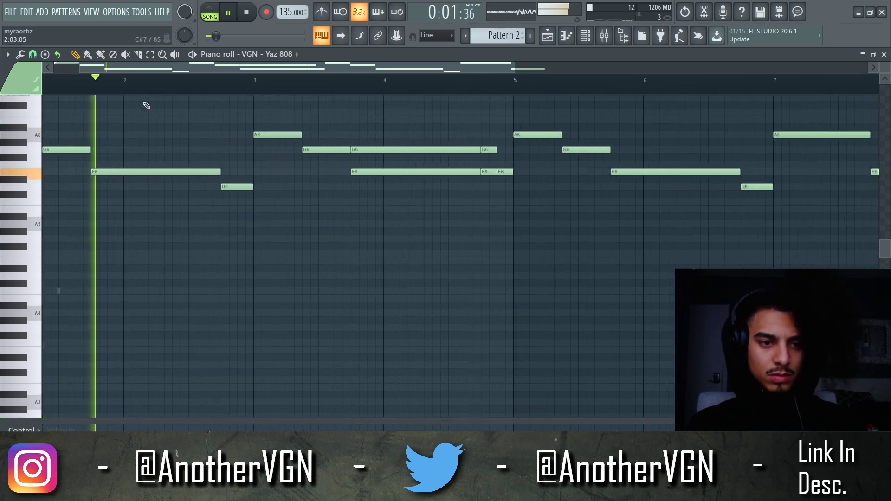
{"action": "scroll", "coordinate": [159, 68], "scroll_direction": "down", "scroll_amount": 3}
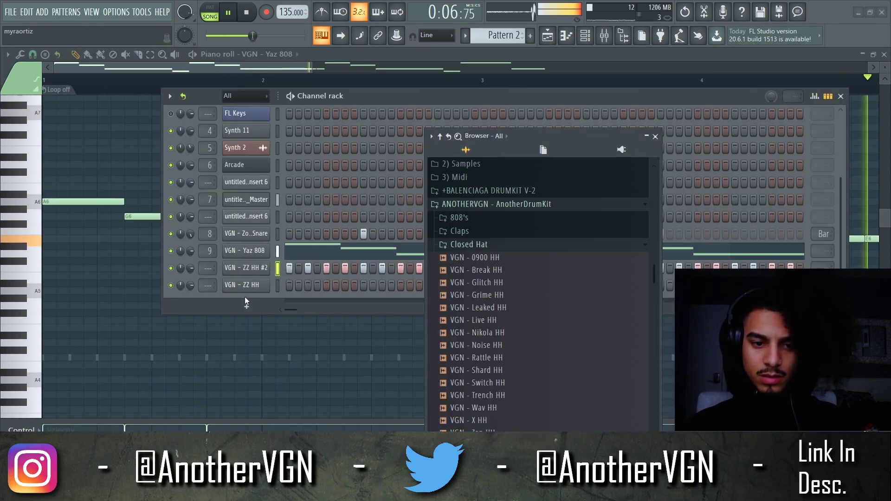
Delete the VGN - ZZ HH channel and add VGN - Shard HH from the Closed Hat folder as a new channel
{"action": "right_click", "coordinate": [250, 286]}
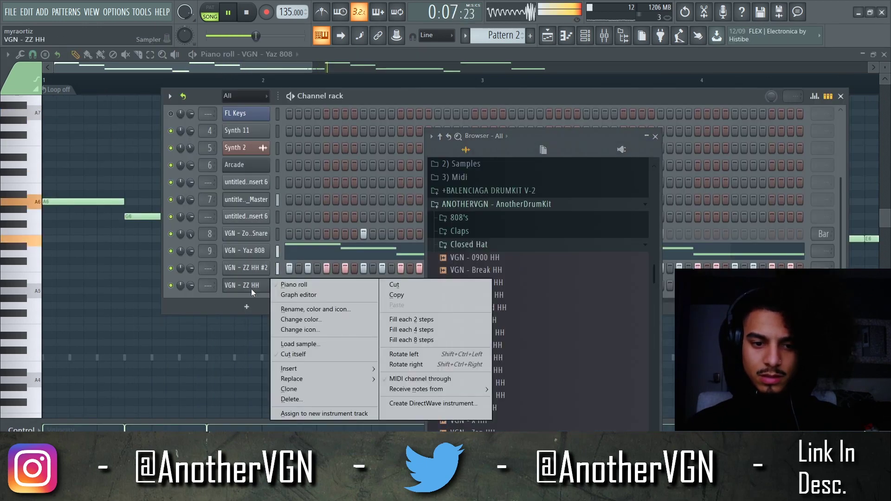
{"action": "left_click", "coordinate": [309, 396]}
{"action": "left_click", "coordinate": [504, 282]}
{"action": "left_click_drag", "start_coordinate": [496, 370], "coordinate": [436, 343]}
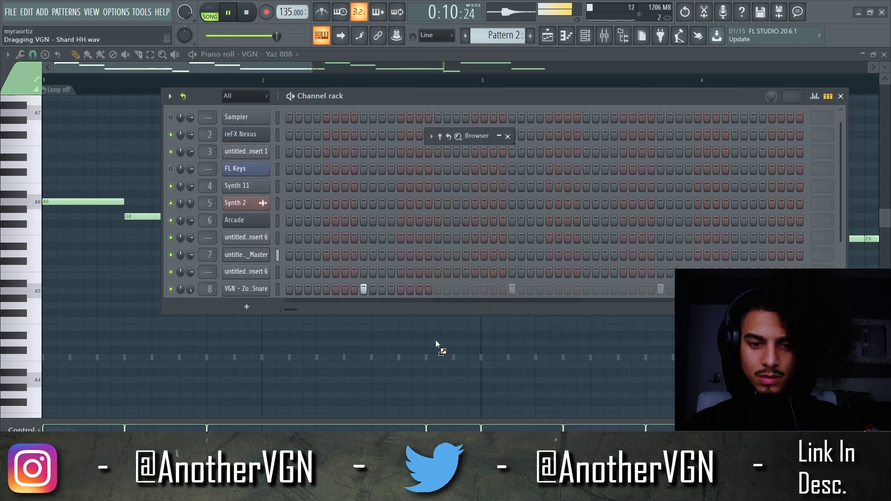
{"action": "left_click_drag", "start_coordinate": [243, 301], "coordinate": [242, 302]}
Set the VGN - Shard HH #2 time-stretching mode to Stretch and raise its fade-out slightly during playback
{"action": "left_click", "coordinate": [341, 226]}
{"action": "left_click", "coordinate": [348, 256]}
{"action": "key", "text": "space"}
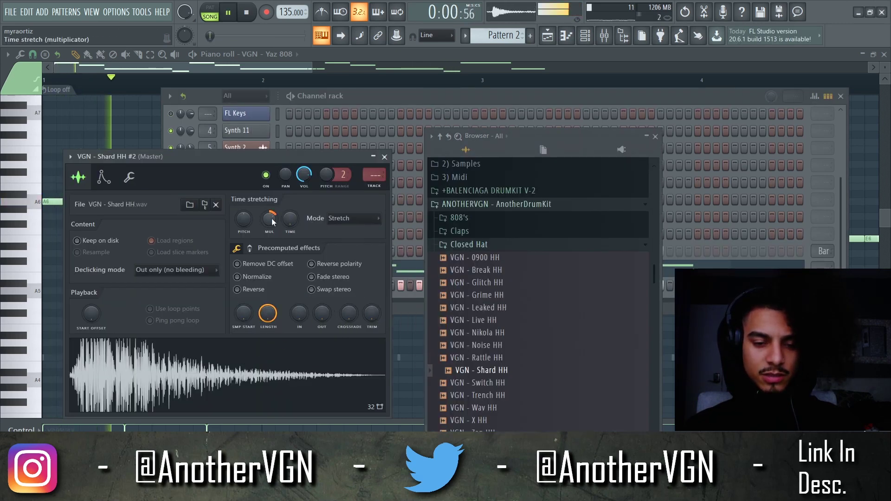
{"action": "left_click_drag", "start_coordinate": [328, 317], "coordinate": [328, 312]}
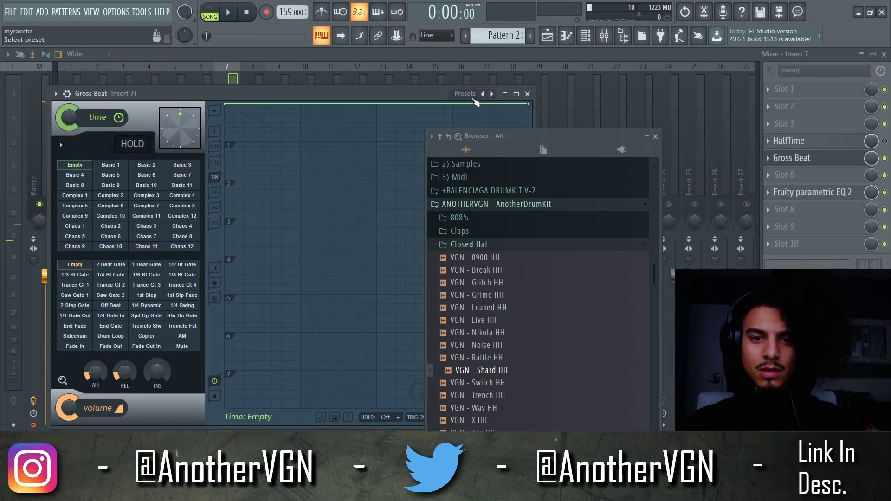
Try the 1/2 Speed time effect in Insert 7's Gross Beat, settle on Slow Tripplet, and close the plugin and sample browser
{"action": "left_click", "coordinate": [464, 93]}
{"action": "key", "text": "Escape"}
{"action": "left_click", "coordinate": [147, 237]}
{"action": "key", "text": "space"}
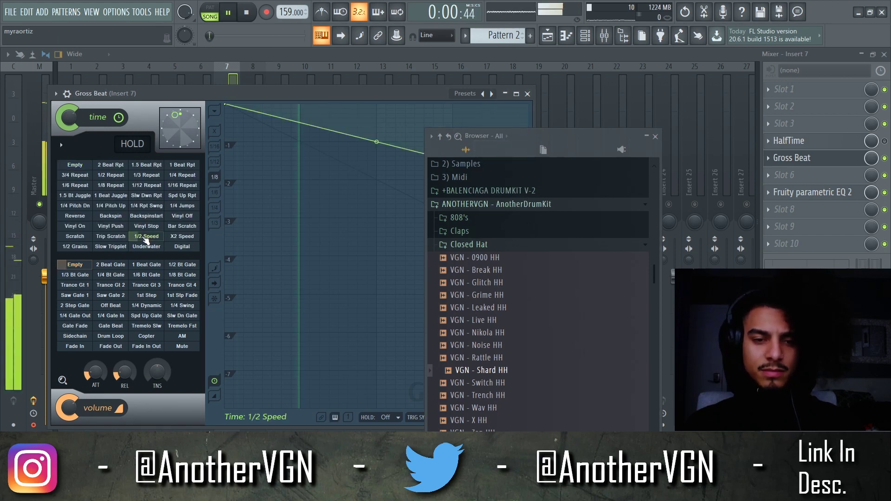
{"action": "left_click", "coordinate": [102, 247]}
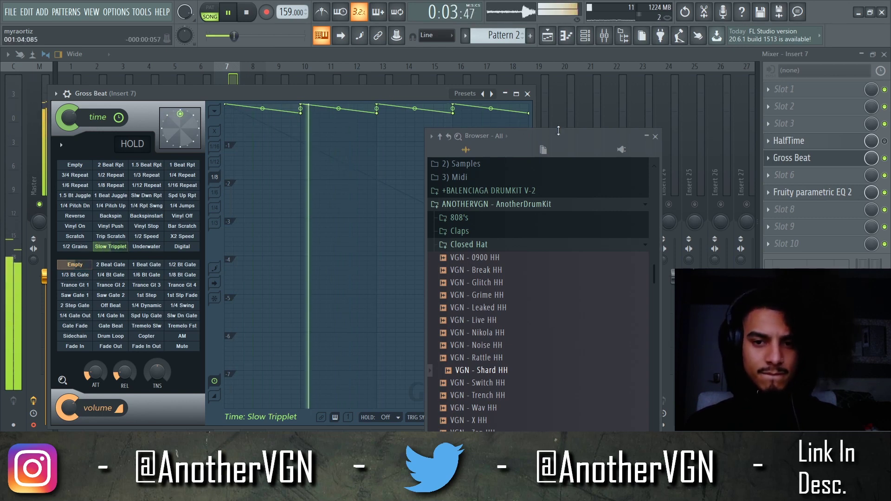
{"action": "left_click", "coordinate": [655, 137]}
{"action": "left_click", "coordinate": [527, 93]}
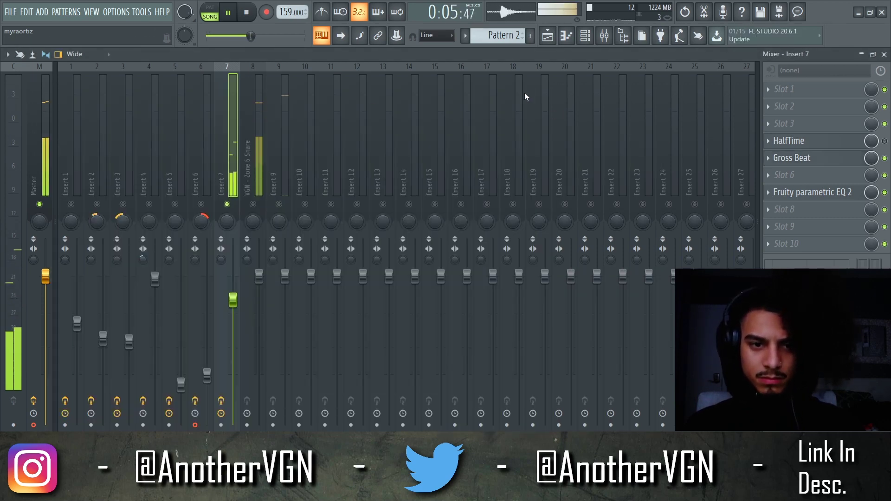
Set the project tempo to 160 BPM and check the beat by playback
{"action": "key", "text": "space"}
{"action": "key", "text": "space"}
{"action": "key", "text": "space"}
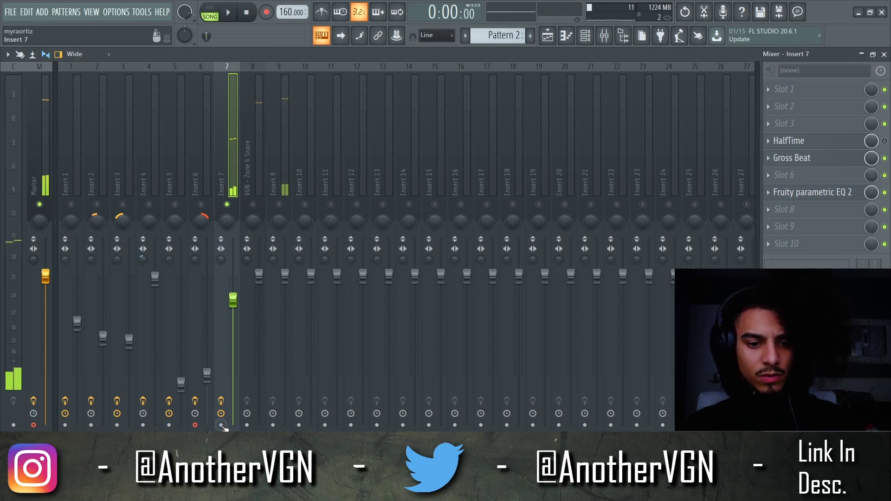
Arm Insert 7 for disk recording, disarm Insert 6, and play back the beat
{"action": "left_click", "coordinate": [221, 424]}
{"action": "left_click", "coordinate": [195, 425]}
{"action": "key", "text": "space"}
{"action": "key", "text": "space"}
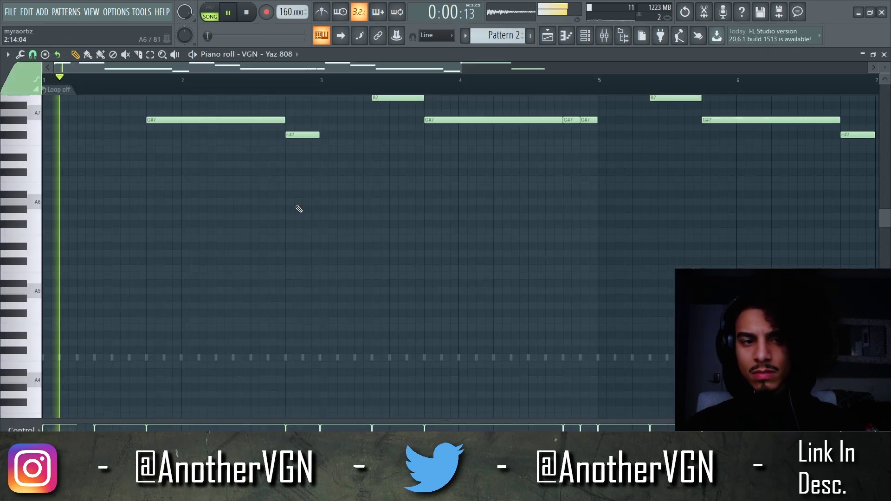
Transpose the Yaz 808 notes down by octaves and fine-shift them by semitones to E6, D6, B5 and A5, checking by playback
{"action": "key", "text": "ctrl+Down"}
{"action": "key", "text": "space"}
{"action": "key", "text": "space"}
{"action": "key", "text": "shift+Up"}
{"action": "key", "text": "space"}
{"action": "key", "text": "space"}
{"action": "key", "text": "shift+Up"}
{"action": "key", "text": "space"}
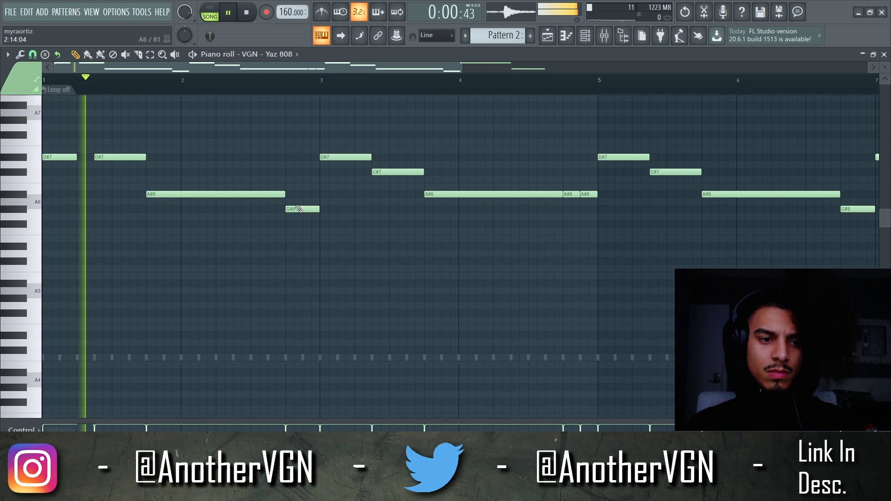
{"action": "key", "text": "shift+Up"}
{"action": "key", "text": "space"}
{"action": "key", "text": "shift+Up"}
{"action": "key", "text": "shift+Down"}
{"action": "key", "text": "space"}
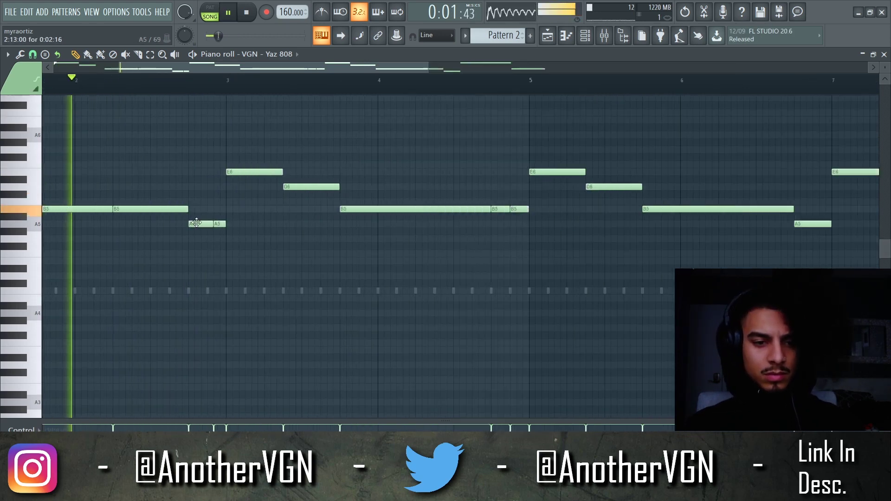
Replace the uneven pair of A5 notes before bar 3 with two equal two-step A5 notes and play it back
{"action": "scroll", "coordinate": [202, 223], "scroll_direction": "up", "scroll_amount": 3}
{"action": "right_click", "coordinate": [224, 225]}
{"action": "left_click_drag", "start_coordinate": [218, 225], "coordinate": [207, 225]}
{"action": "key", "text": "space"}
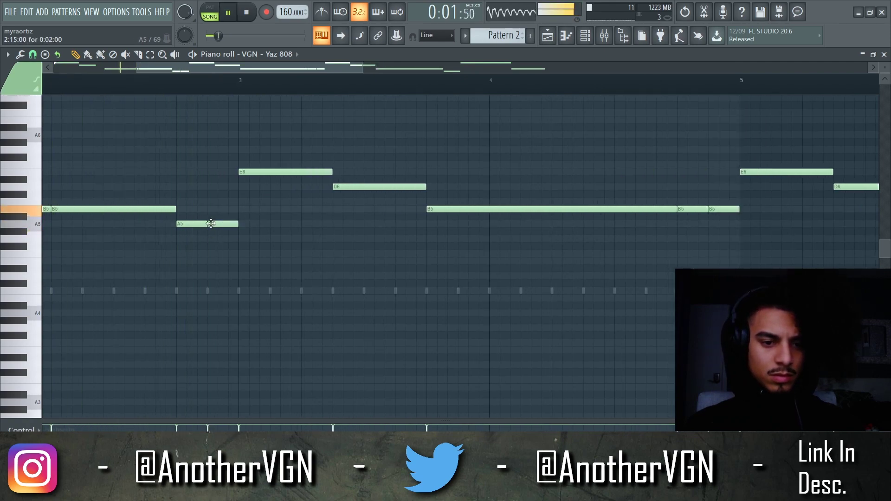
{"action": "key", "text": "space"}
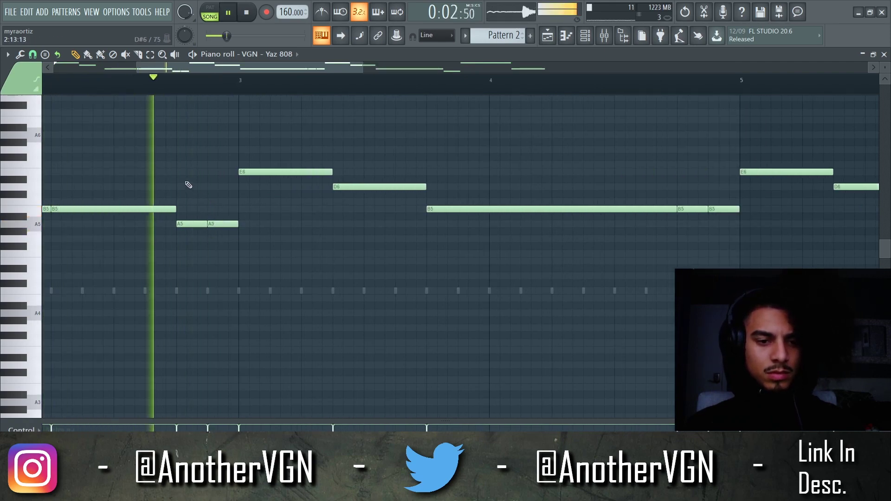
Add a short A6 note at the end of bar 4 and move it and the overlapping B6 note down by octaves
{"action": "scroll", "coordinate": [188, 184], "scroll_direction": "down", "scroll_amount": 3}
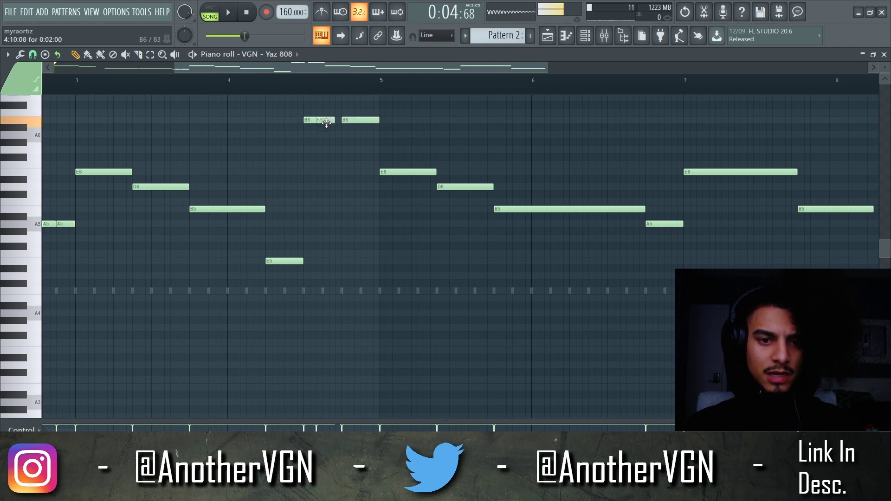
{"action": "double_click", "coordinate": [371, 135]}
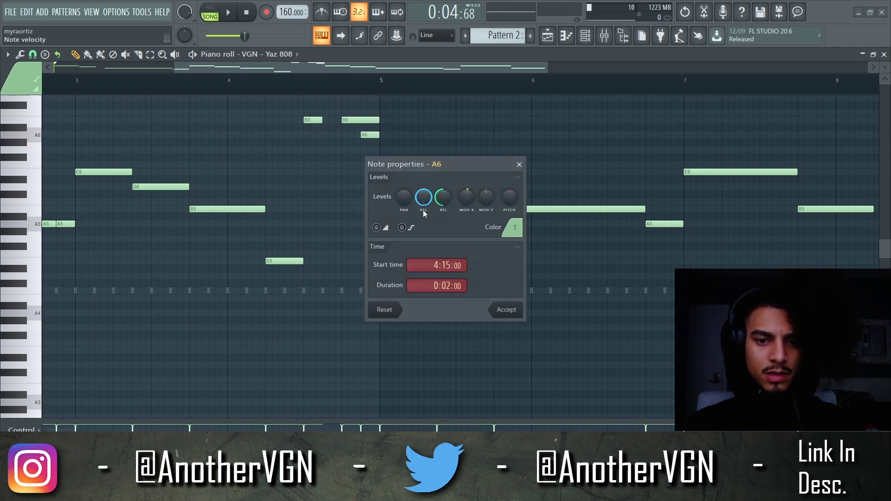
{"action": "left_click", "coordinate": [520, 311]}
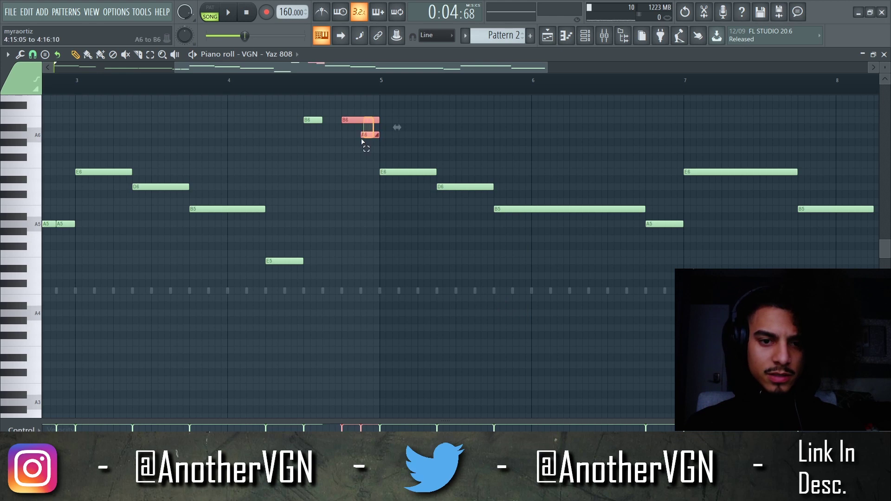
{"action": "key", "text": "ctrl+Down"}
{"action": "key", "text": "ctrl+Down"}
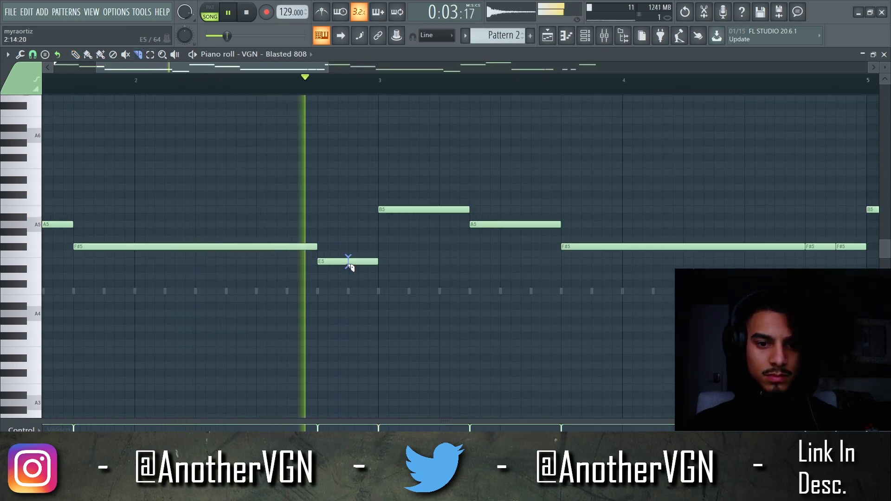
Slice the E5 note before bar 3 of the Blasted 808 melody into two equal halves
{"action": "left_click_drag", "start_coordinate": [348, 266], "coordinate": [348, 268]}
{"action": "scroll", "coordinate": [345, 213], "scroll_direction": "down", "scroll_amount": 2}
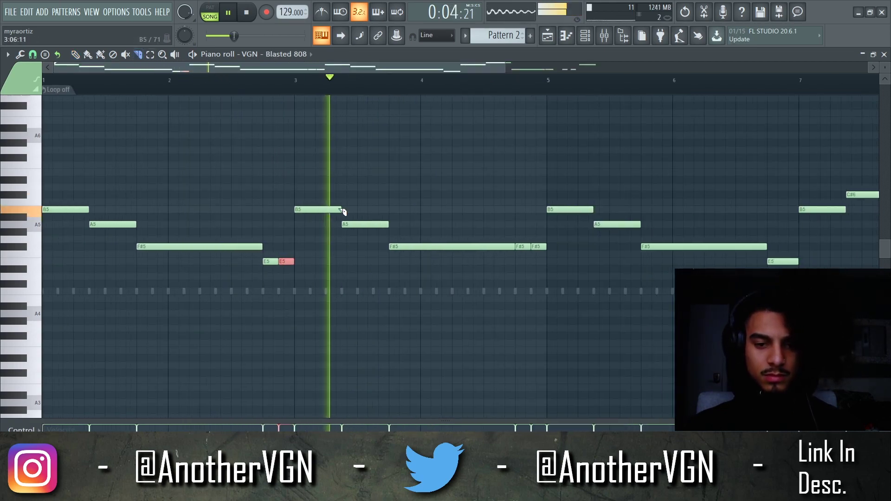
{"action": "scroll", "coordinate": [351, 203], "scroll_direction": "down", "scroll_amount": 1}
{"action": "scroll", "coordinate": [367, 242], "scroll_direction": "up", "scroll_amount": 2}
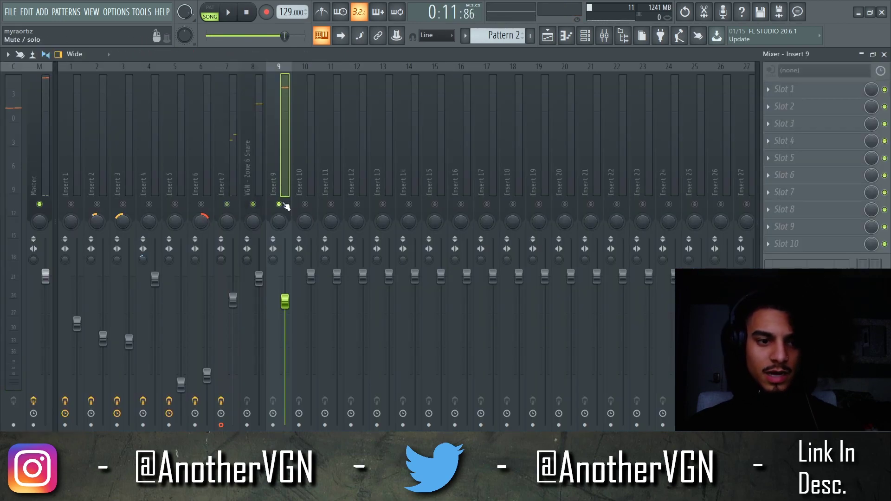
Load Fruity Soft Clipper into slot 9 of the Master mixer track
{"action": "key", "text": "space"}
{"action": "left_click", "coordinate": [45, 102]}
{"action": "key", "text": "space"}
{"action": "left_click", "coordinate": [789, 226]}
{"action": "left_click", "coordinate": [612, 258]}
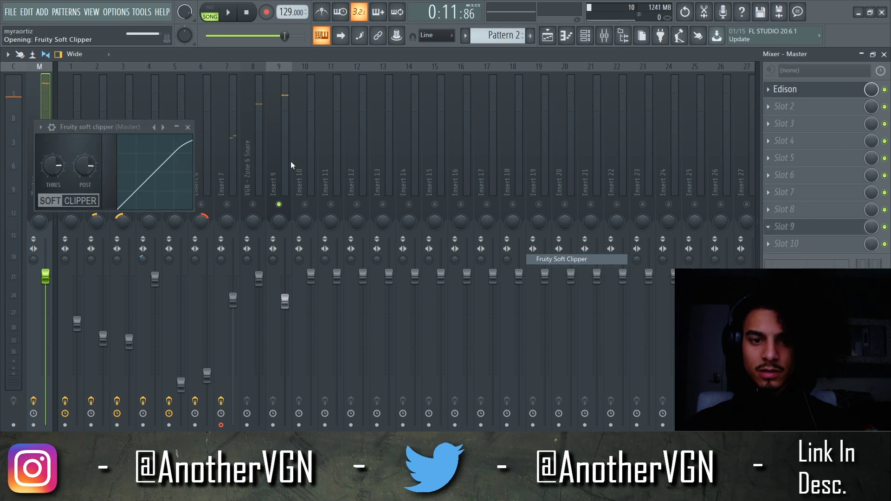
Adjust the volume of mixer Insert 9 against the playback
{"action": "key", "text": "space"}
{"action": "left_click", "coordinate": [283, 157]}
{"action": "left_click_drag", "start_coordinate": [284, 301], "coordinate": [284, 292]}
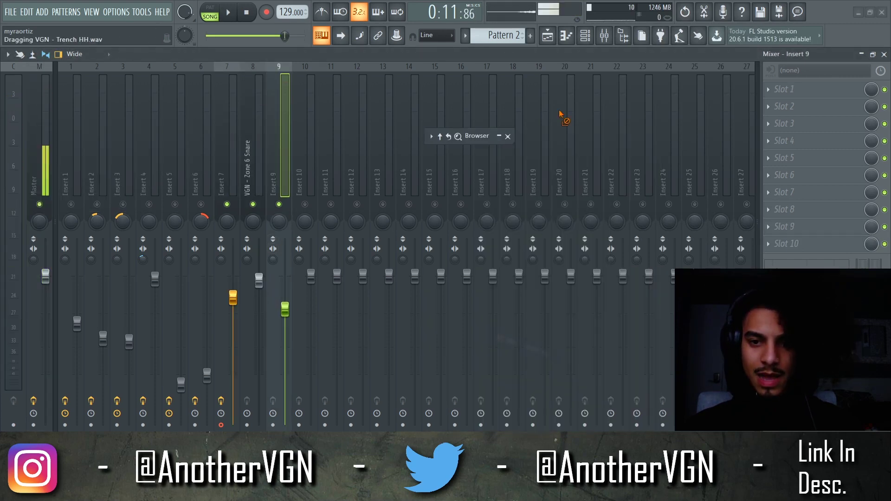
Add the VGN - Trench HH sample as a channel and increase its time shift to delay the reversed hi-hat
{"action": "left_click_drag", "start_coordinate": [580, 36], "coordinate": [416, 243]}
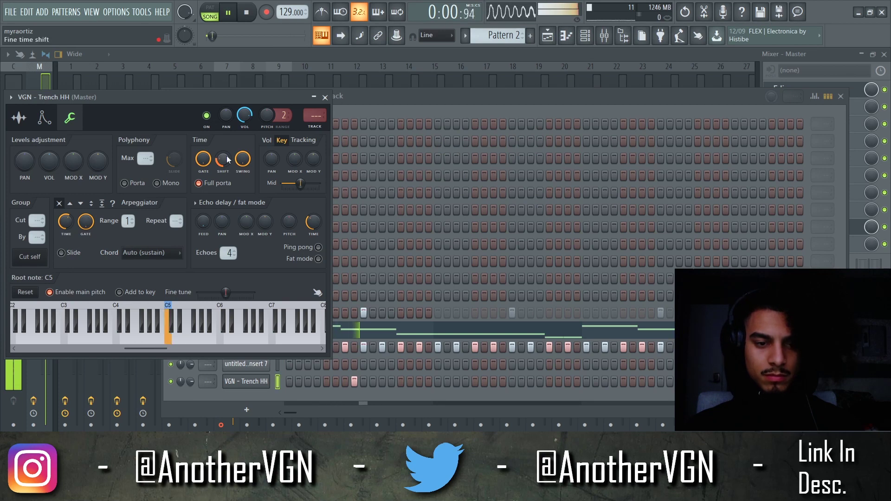
{"action": "key", "text": "space"}
{"action": "key", "text": "space"}
{"action": "left_click_drag", "start_coordinate": [227, 155], "coordinate": [227, 143]}
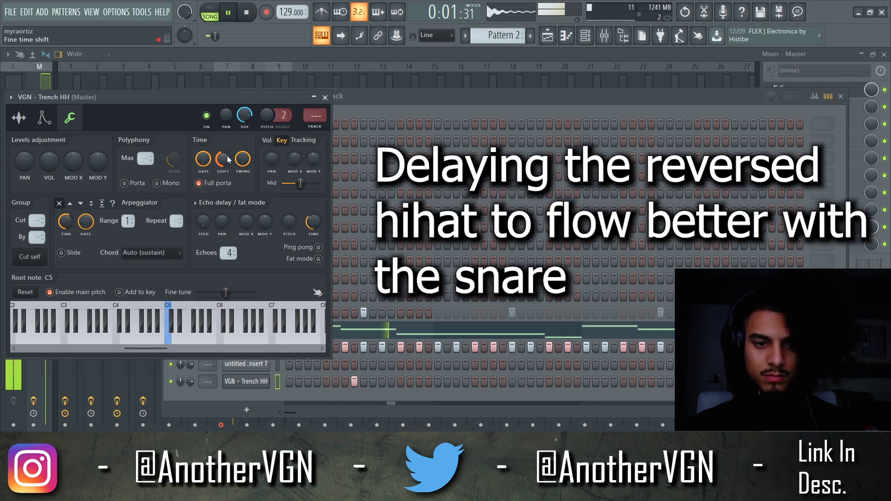
{"action": "left_click", "coordinate": [325, 97]}
Clear step 8 of the VGN - Trench HH channel and edit the Bounce Rim hits around steps 23 to 27
{"action": "key", "text": "space"}
{"action": "key", "text": "space"}
{"action": "left_click", "coordinate": [354, 381]}
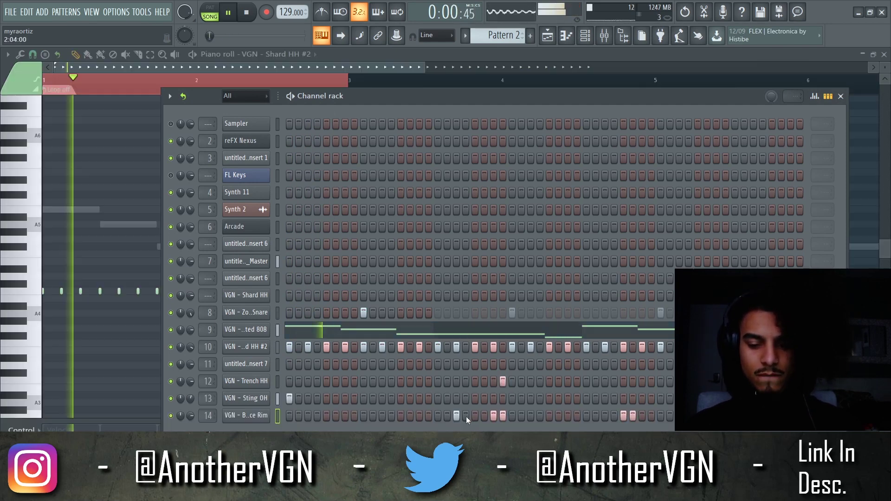
{"action": "left_click_drag", "start_coordinate": [494, 416], "coordinate": [533, 417]}
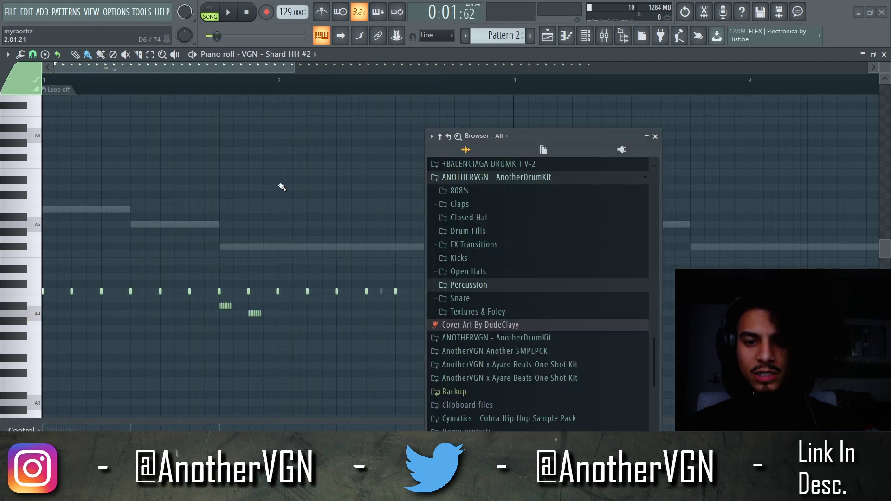
Close the sample browser and select the hi-hat notes in the Shard HH #2 piano roll
{"action": "scroll", "coordinate": [282, 187], "scroll_direction": "down", "scroll_amount": 2}
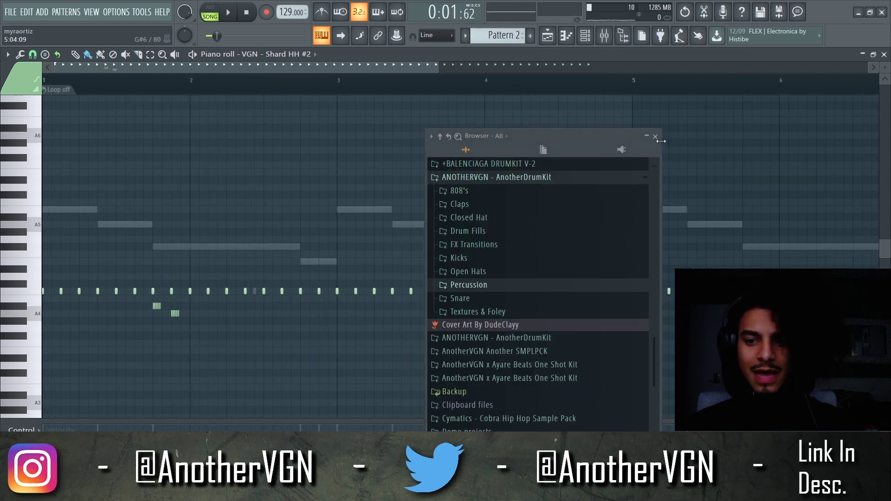
{"action": "left_click", "coordinate": [656, 137]}
{"action": "scroll", "coordinate": [551, 169], "scroll_direction": "down", "scroll_amount": 3}
{"action": "mouse_move", "coordinate": [768, 309]}
{"action": "left_mouse_down"}
{"action": "mouse_move", "coordinate": [303, 212]}
{"action": "mouse_move", "coordinate": [379, 214]}
{"action": "mouse_move", "coordinate": [212, 217]}
{"action": "left_mouse_up"}
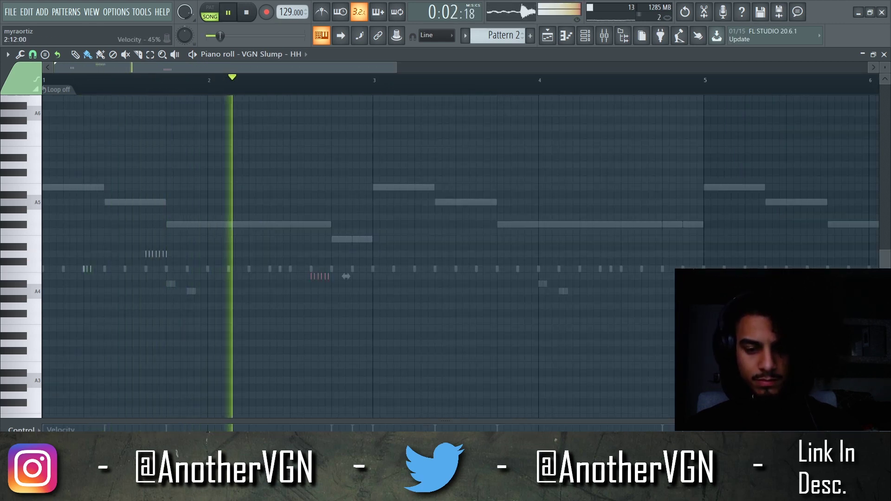
Change the snap setting in the VGN Slump - HH piano roll during playback and open the sample browser
{"action": "key", "text": "space"}
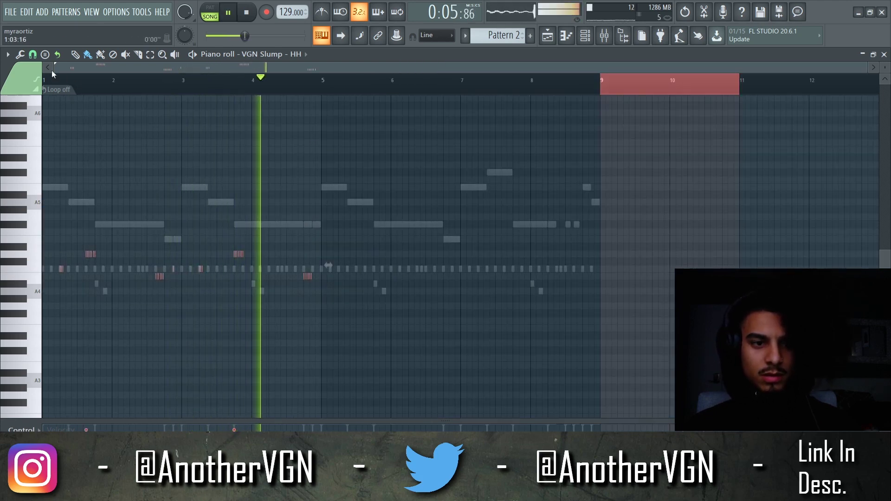
{"action": "left_click", "coordinate": [33, 54]}
{"action": "left_click", "coordinate": [47, 218]}
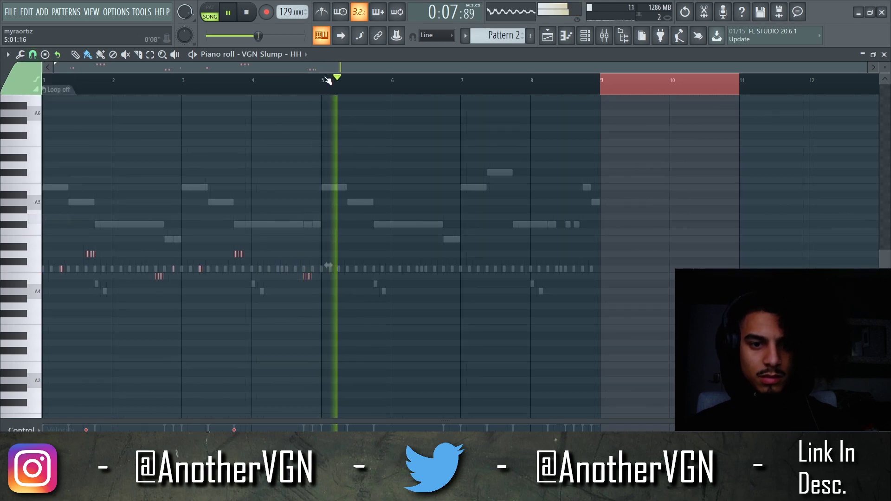
{"action": "left_click", "coordinate": [625, 41]}
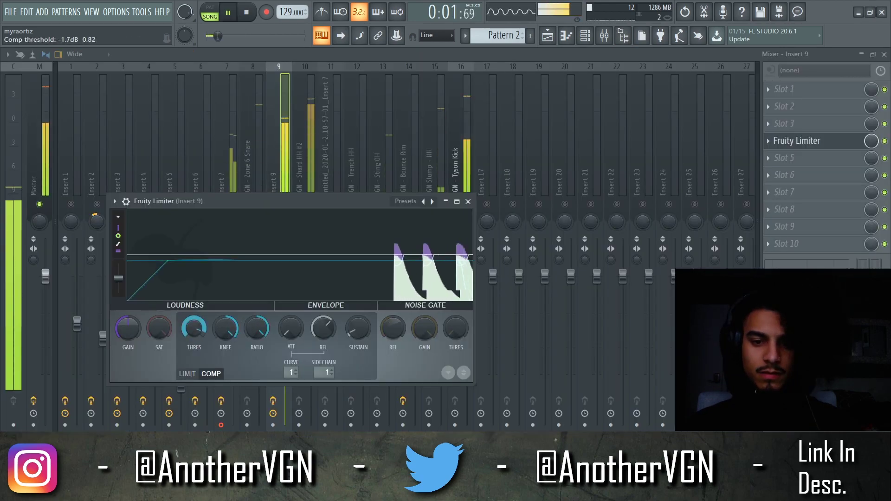
Balance the volumes of Insert 9 and VGN - Tyson Kick against each other, comparing them by repeated playback
{"action": "left_click", "coordinate": [282, 165]}
{"action": "left_click_drag", "start_coordinate": [286, 326], "coordinate": [286, 336]}
{"action": "key", "text": "space"}
{"action": "key", "text": "space"}
{"action": "mouse_move", "coordinate": [466, 304]}
{"action": "left_mouse_down"}
{"action": "mouse_move", "coordinate": [467, 318]}
{"action": "mouse_move", "coordinate": [466, 309]}
{"action": "left_mouse_up"}
{"action": "key", "text": "space"}
{"action": "key", "text": "space"}
{"action": "left_click_drag", "start_coordinate": [286, 333], "coordinate": [286, 316]}
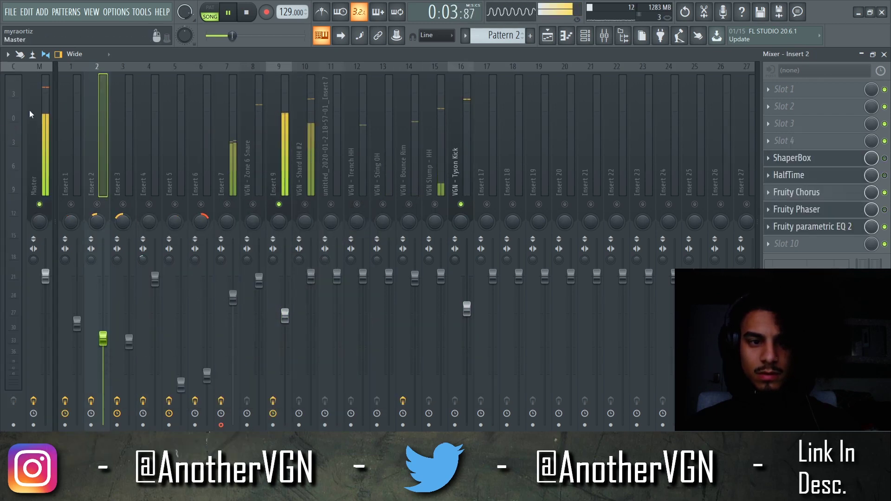
Enable the Fruity soft clipper on the Master track, restart playback, and show the channel rack
{"action": "left_click", "coordinate": [49, 87]}
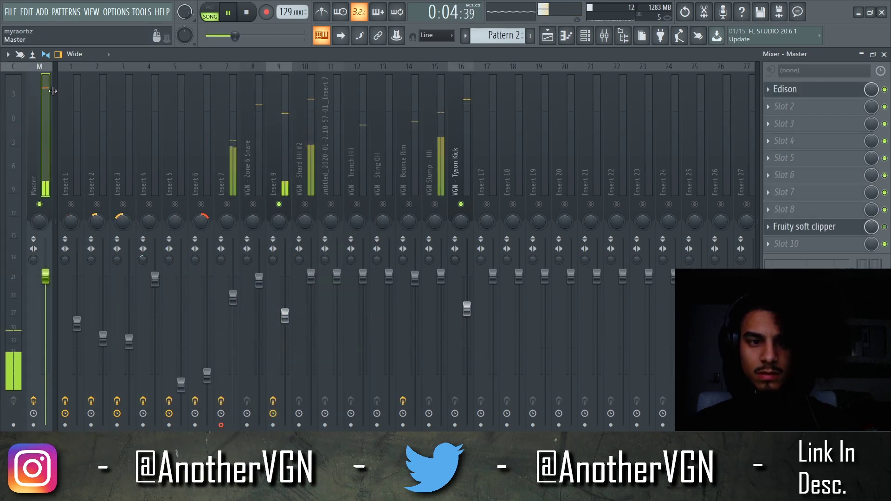
{"action": "key", "text": "space"}
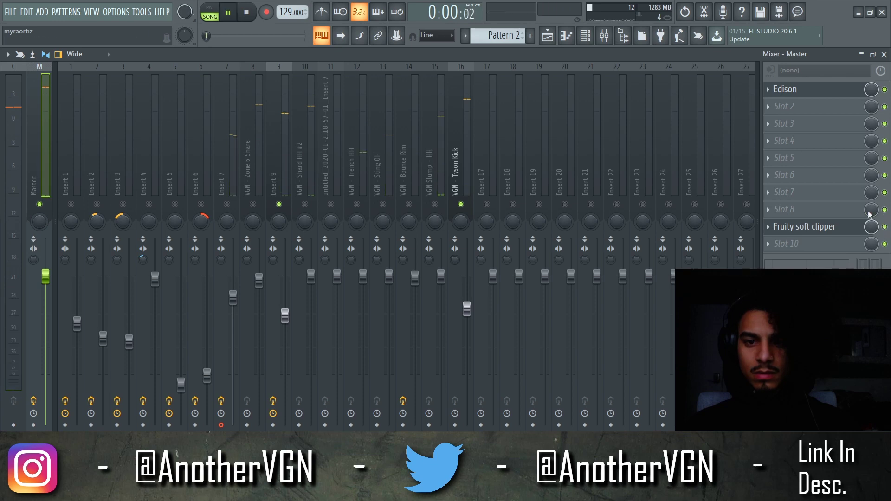
{"action": "left_click", "coordinate": [585, 35]}
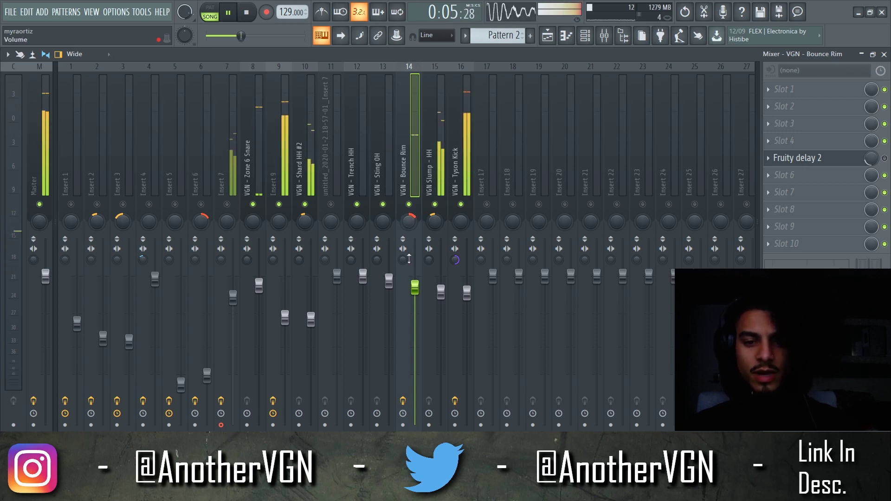
Raise the VGN - Bounce Rim volume to 98% and select the VGN - Trench HH mixer track
{"action": "left_click_drag", "start_coordinate": [415, 281], "coordinate": [415, 279]}
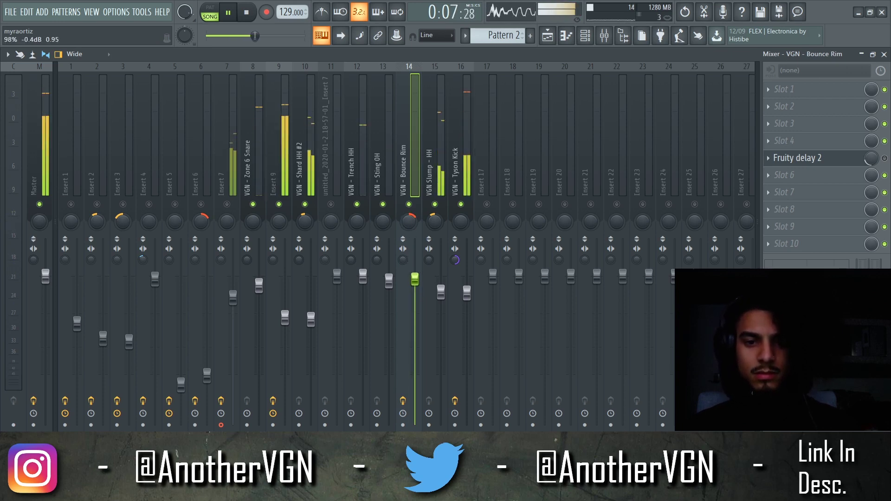
{"action": "left_click", "coordinate": [363, 276]}
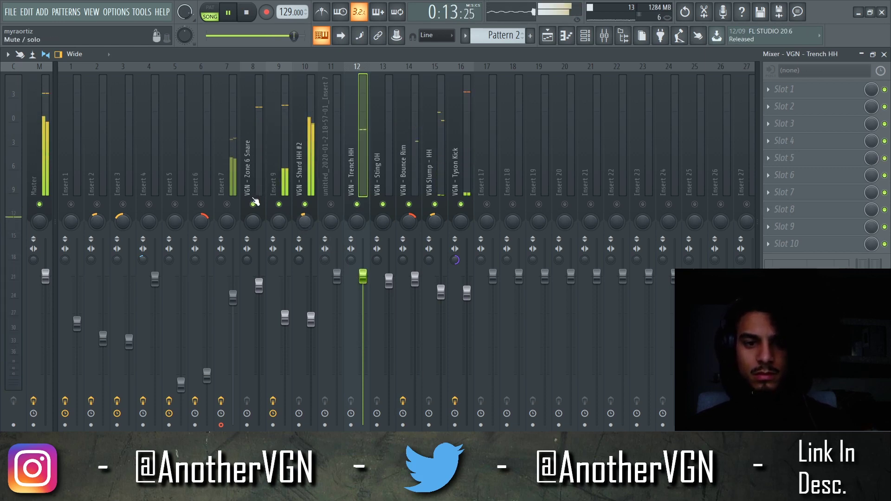
Unmute Insert 7, lower its volume slightly to fit the drums, and open its Fruity parametric EQ 2
{"action": "left_click", "coordinate": [228, 206]}
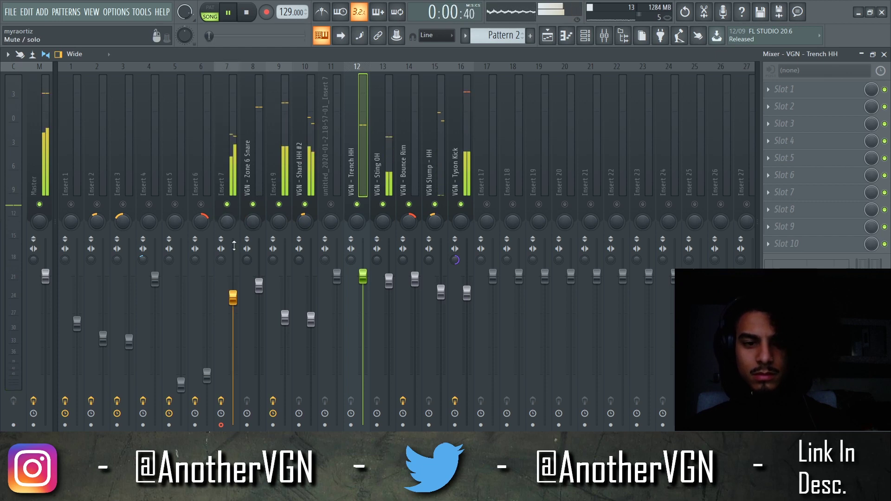
{"action": "left_click_drag", "start_coordinate": [233, 297], "coordinate": [233, 306]}
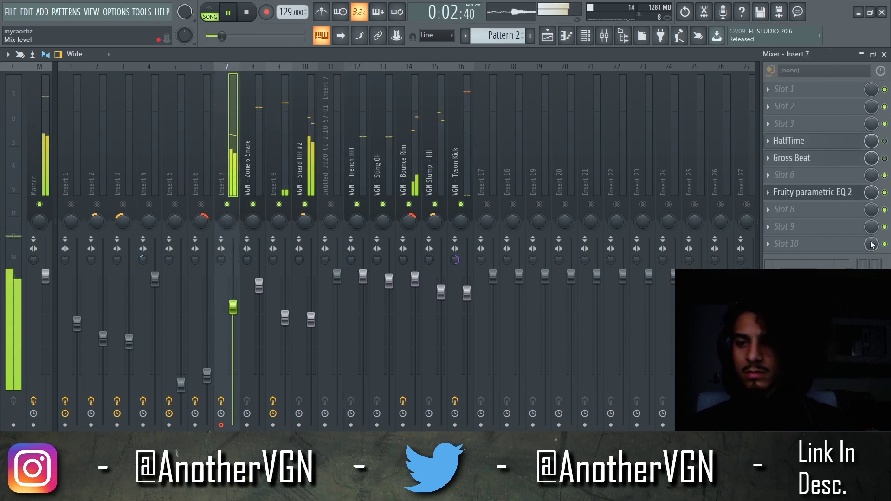
{"action": "left_click", "coordinate": [842, 192]}
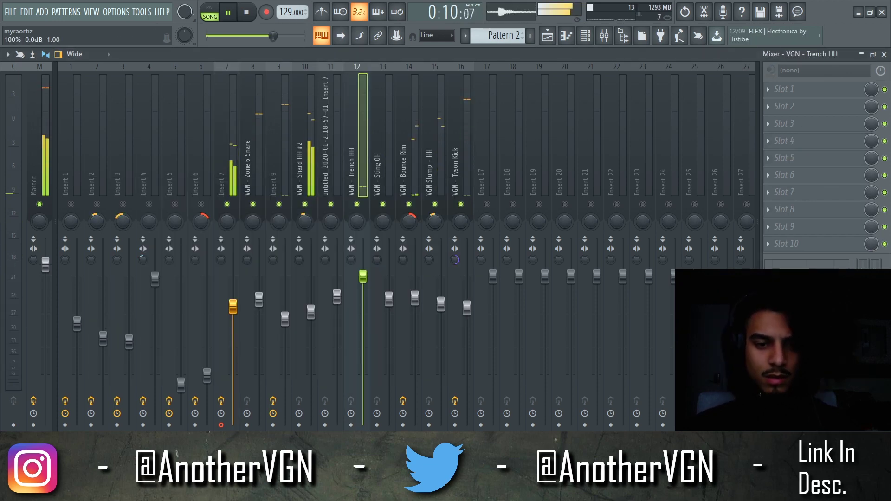
{"action": "left_click", "coordinate": [233, 305]}
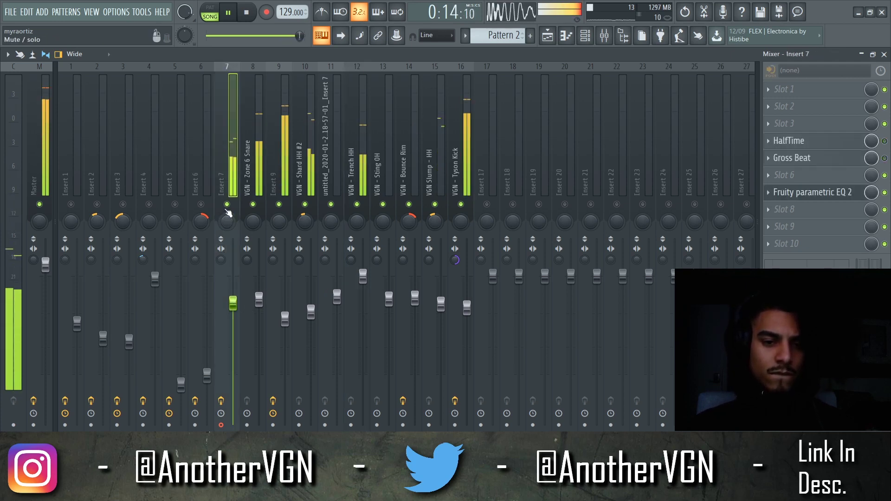
{"action": "key", "text": "space"}
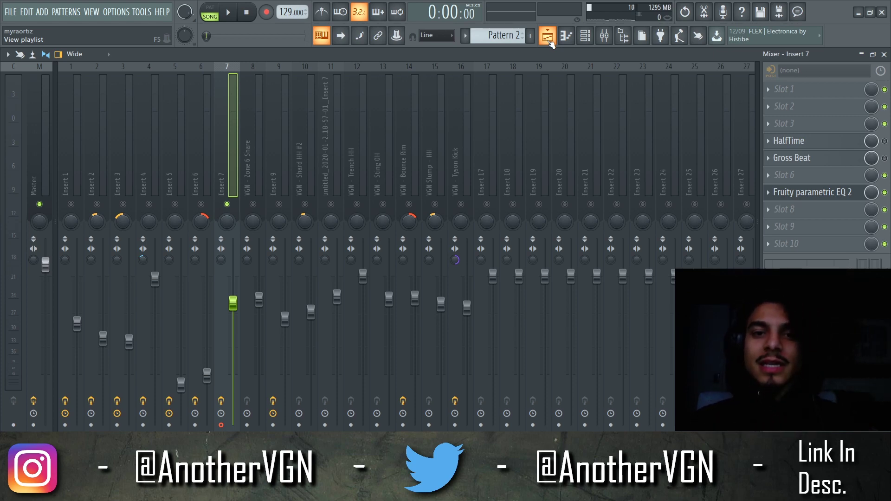
Play back the full playlist arrangement of melodies, 808 and drums, and stop it
{"action": "key", "text": "space"}
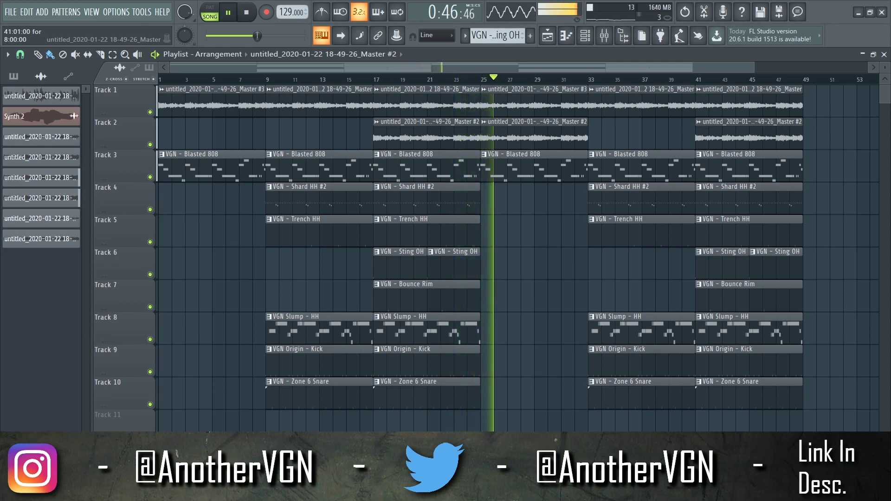
{"action": "key", "text": "space"}
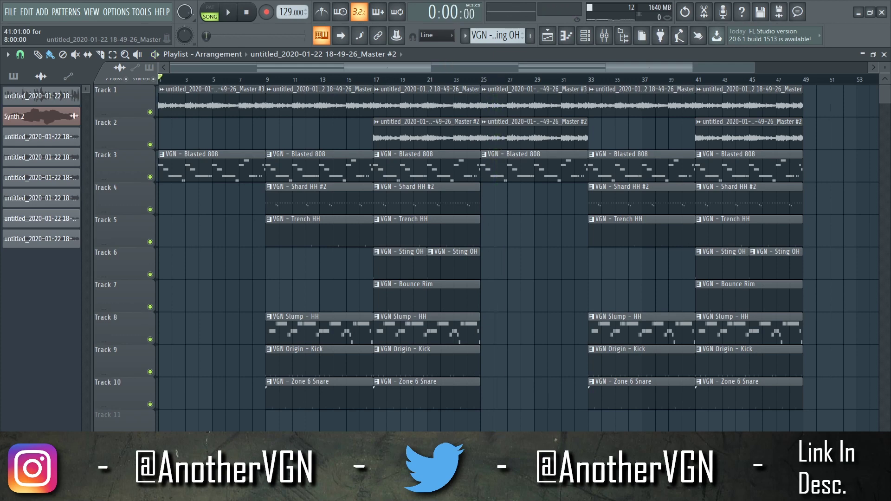